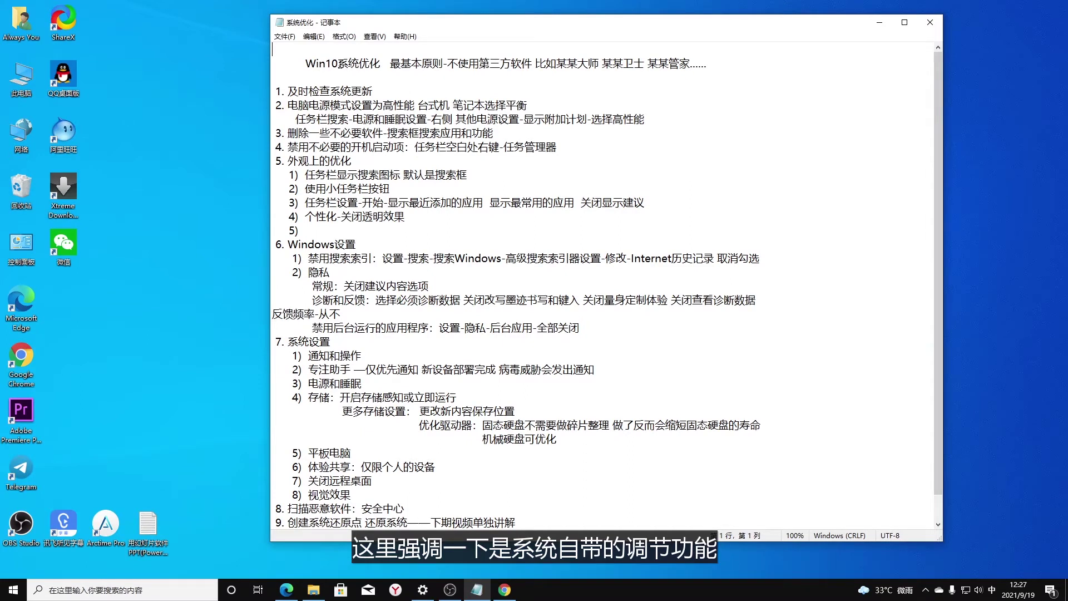
- Highlight the third-party software examples and the 及时检查系统更新 item in the optimisation notes
drag(479, 64, 699, 63)
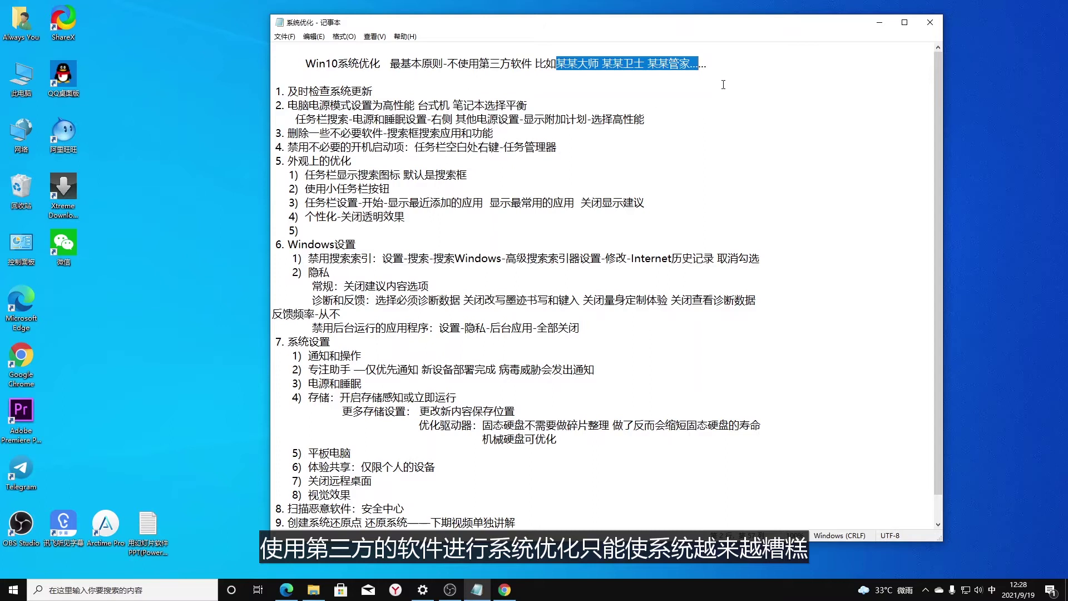
scroll(827, 184, down, 1)
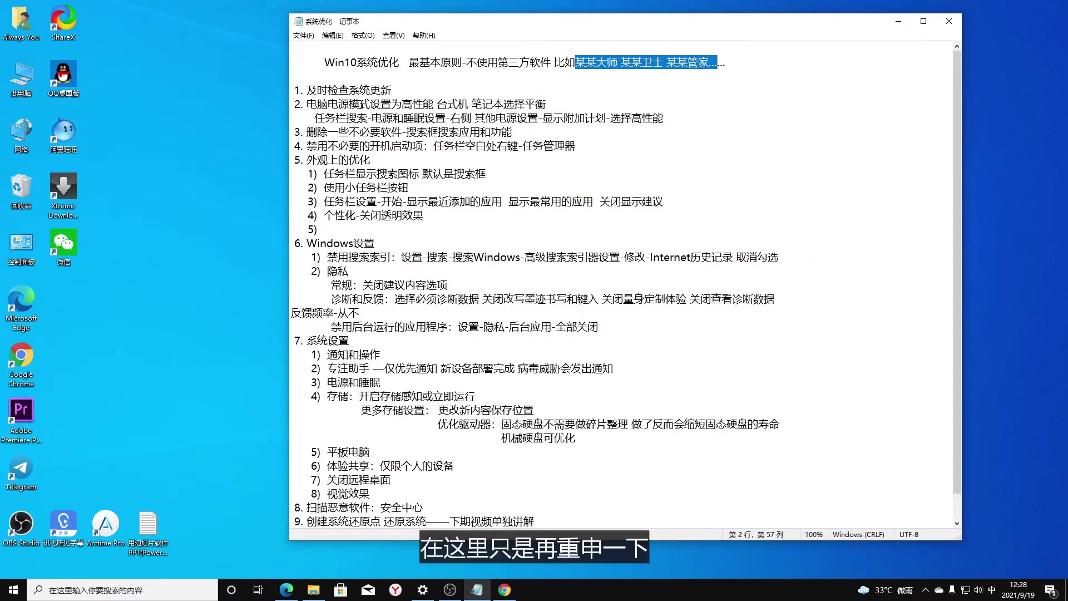
drag(307, 90, 393, 89)
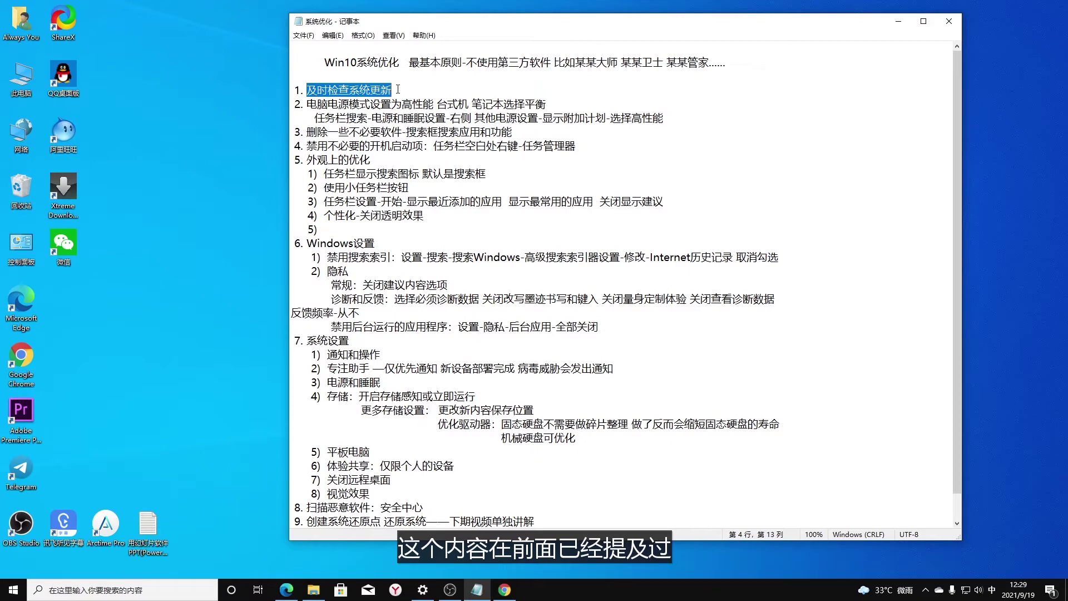
- View the Windows Update page in Settings for pending updates, and return to the notes
right_click(13, 589)
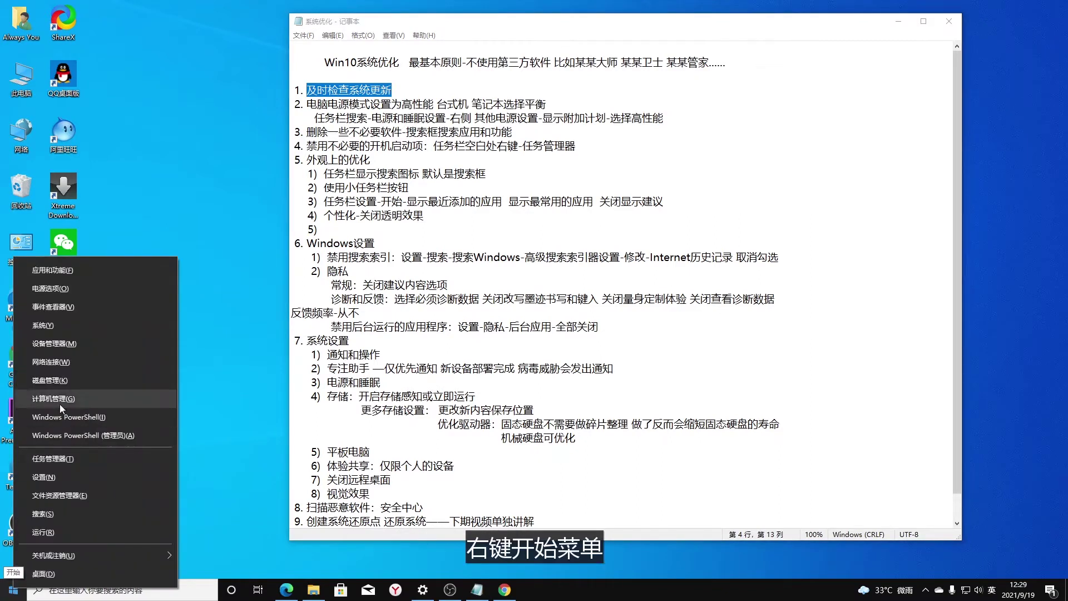
click(45, 477)
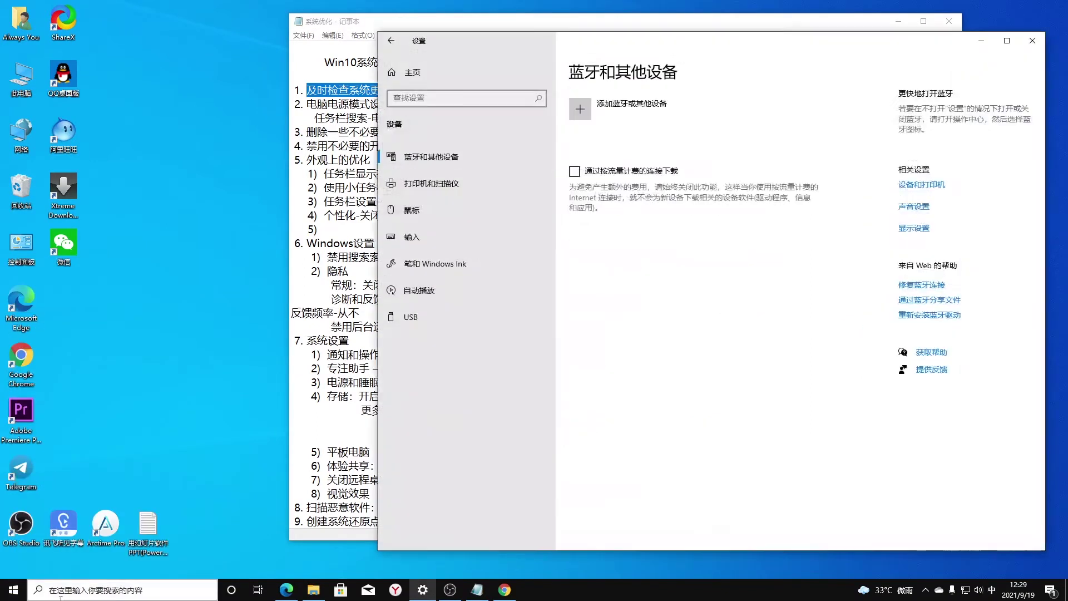
click(470, 340)
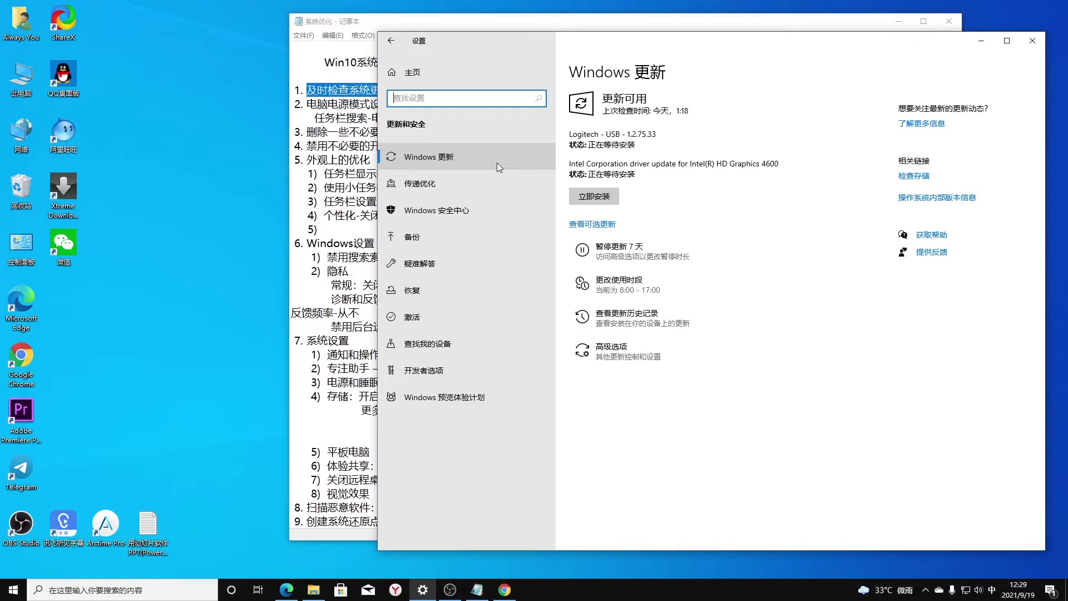
click(308, 53)
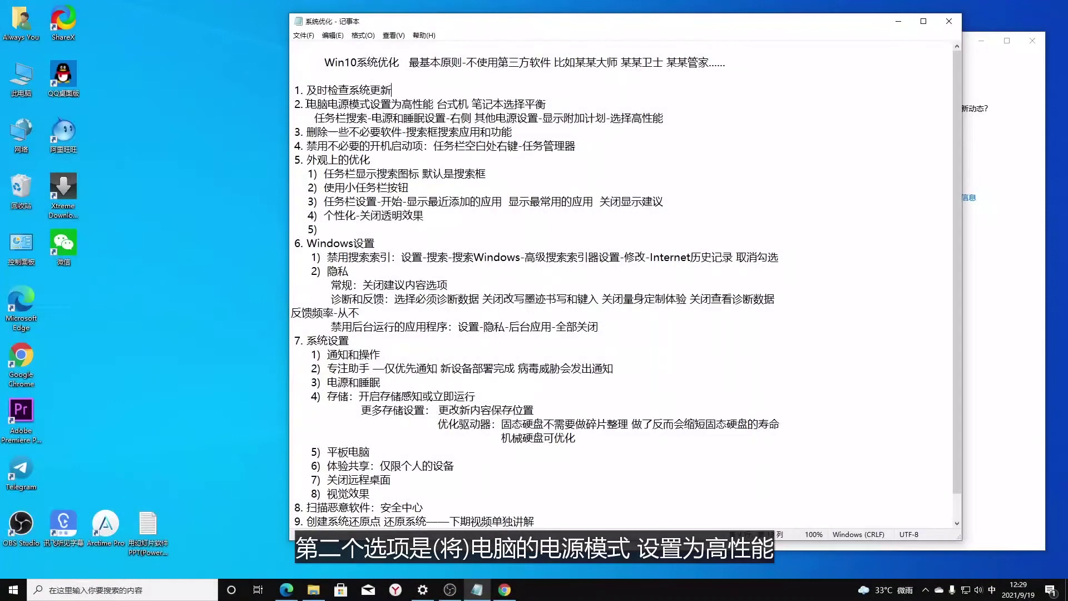
- Search Windows for 电源, open 电源和睡眠设置, and go to 其他电源设置
drag(307, 104, 433, 104)
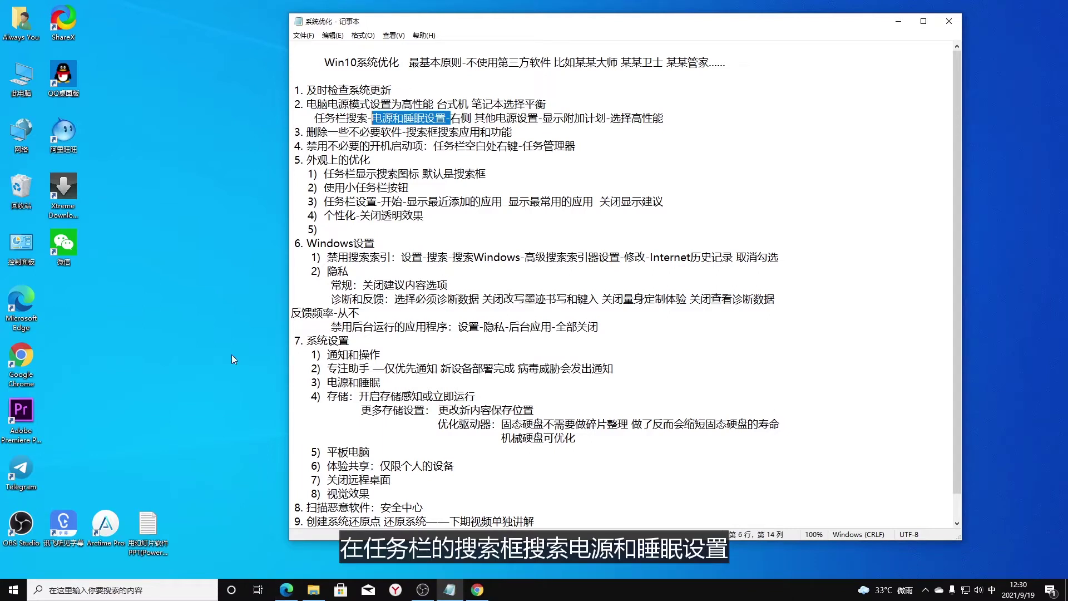
right_click(69, 589)
click(113, 594)
text(电源)
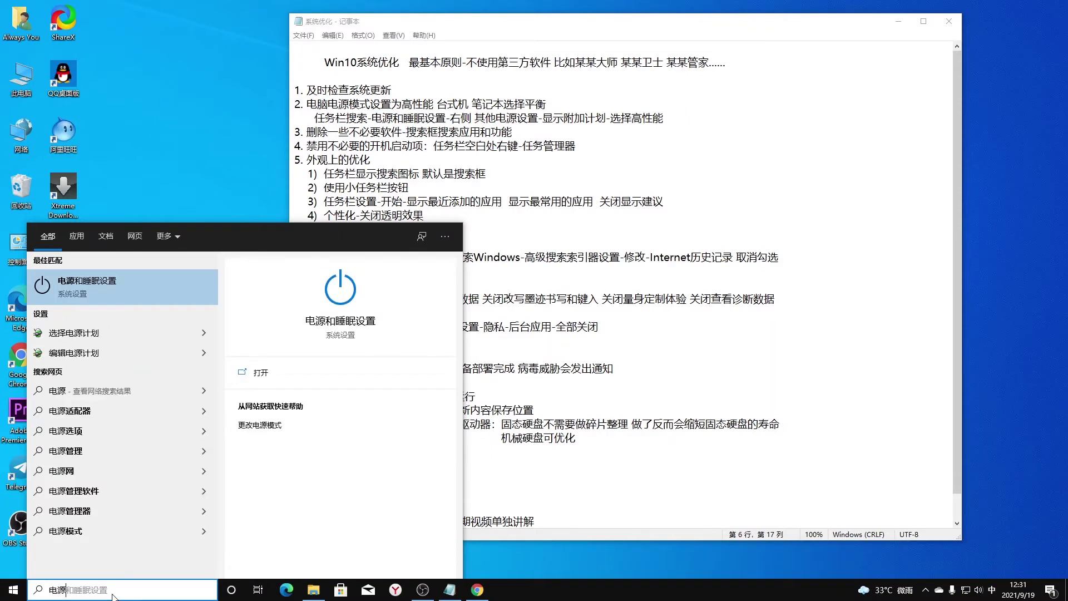
click(72, 288)
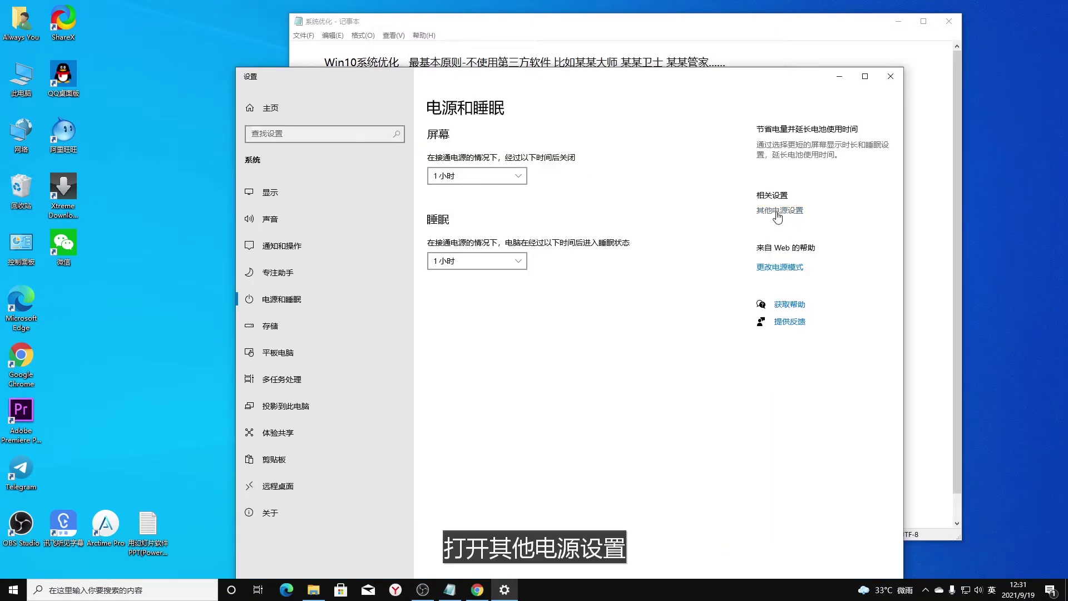
click(777, 212)
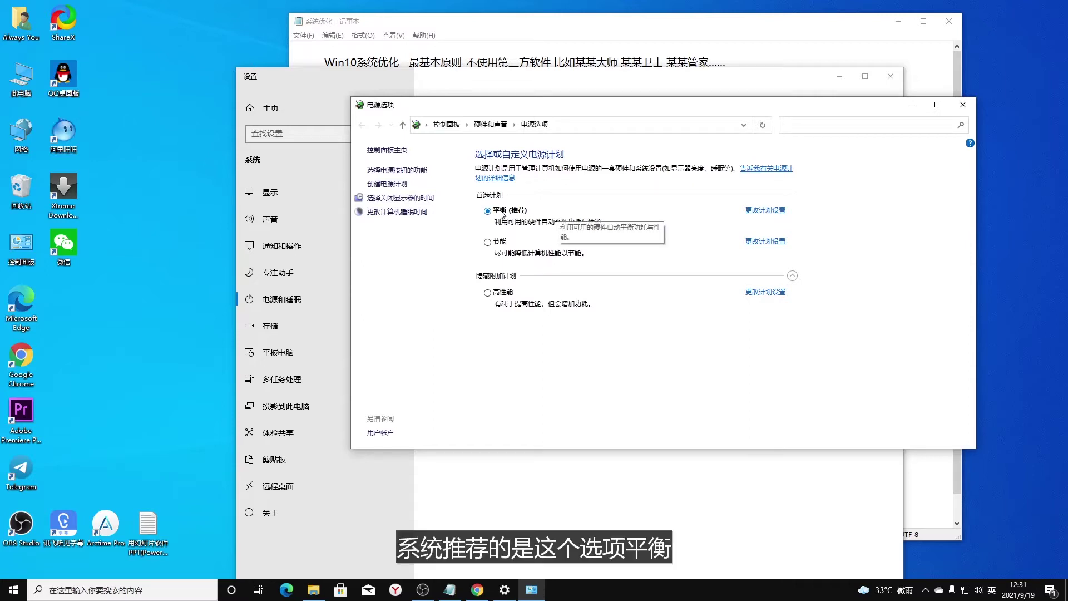
- Choose the 高性能 plan from the additional power plans and put the power settings windows away
click(483, 276)
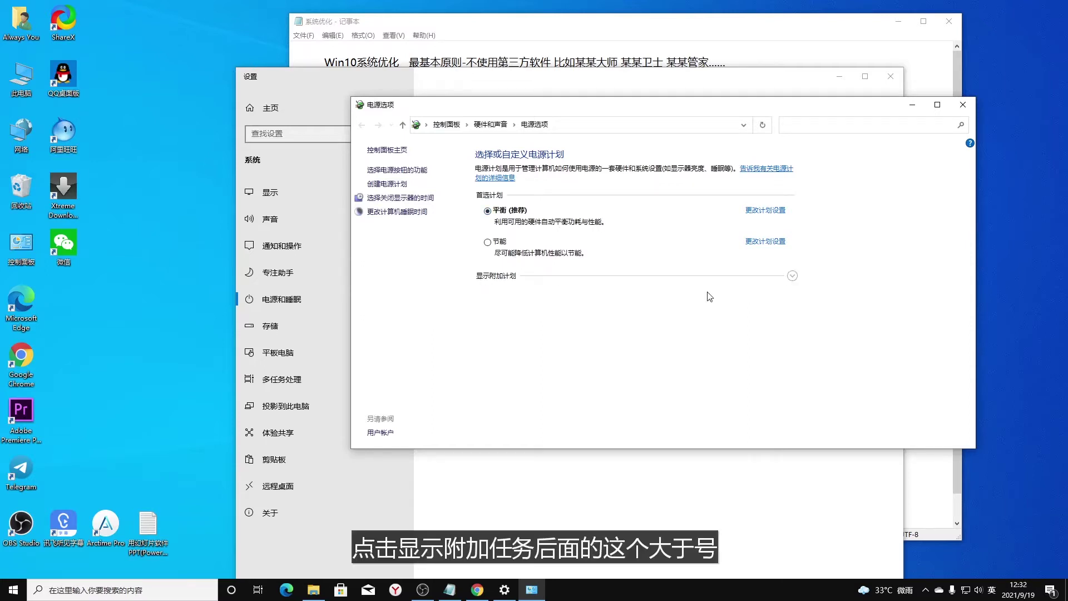
click(792, 275)
click(487, 293)
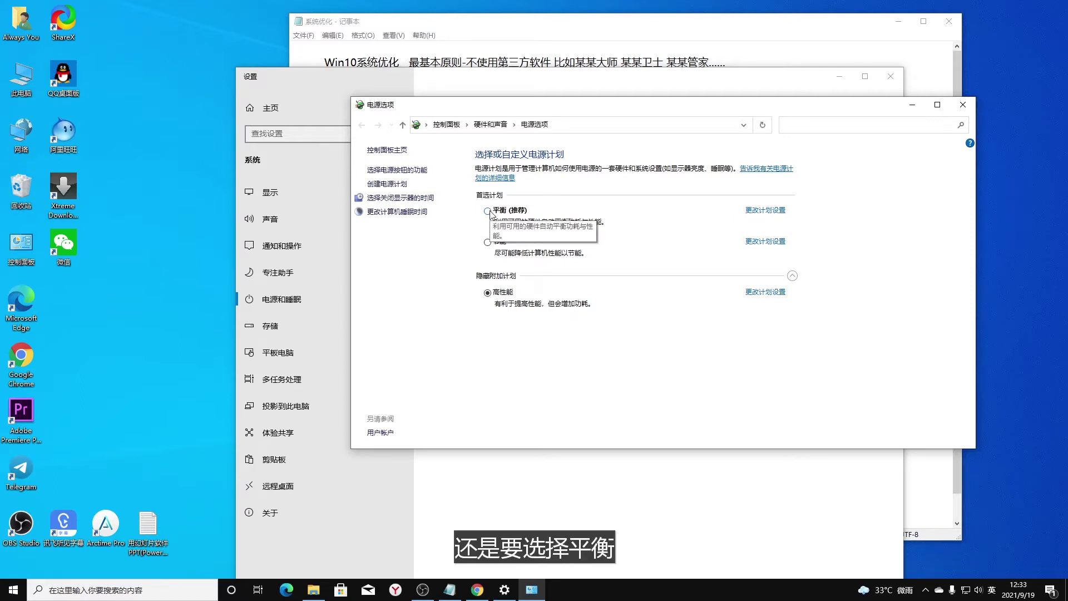
click(963, 104)
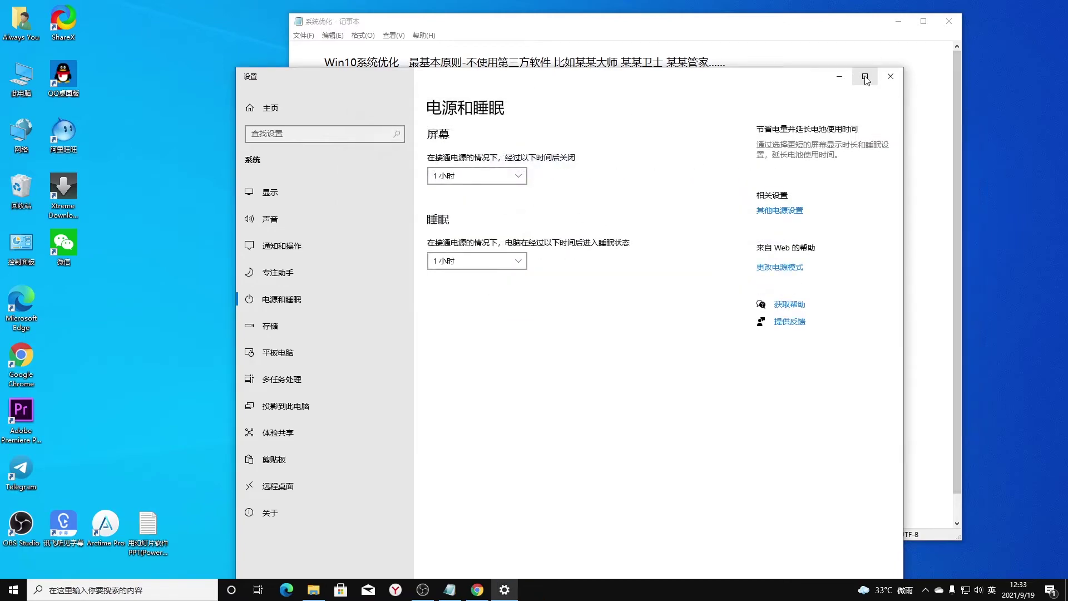
click(841, 78)
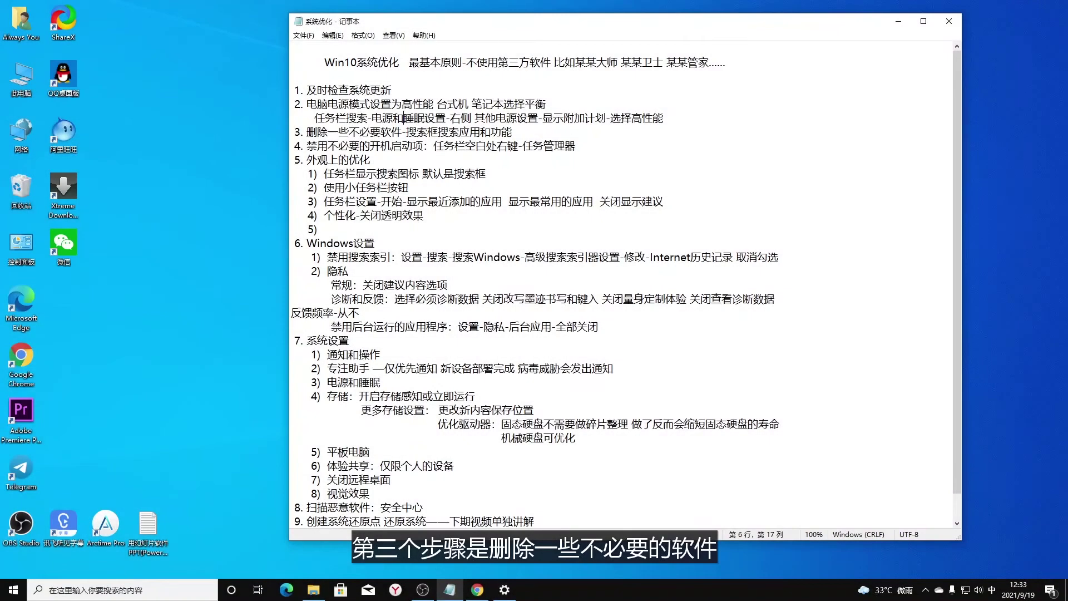
- Highlight the unnecessary-software item in the notes and open the 应用和功能 page in Settings
click(307, 131)
drag(307, 132, 392, 131)
right_click(13, 590)
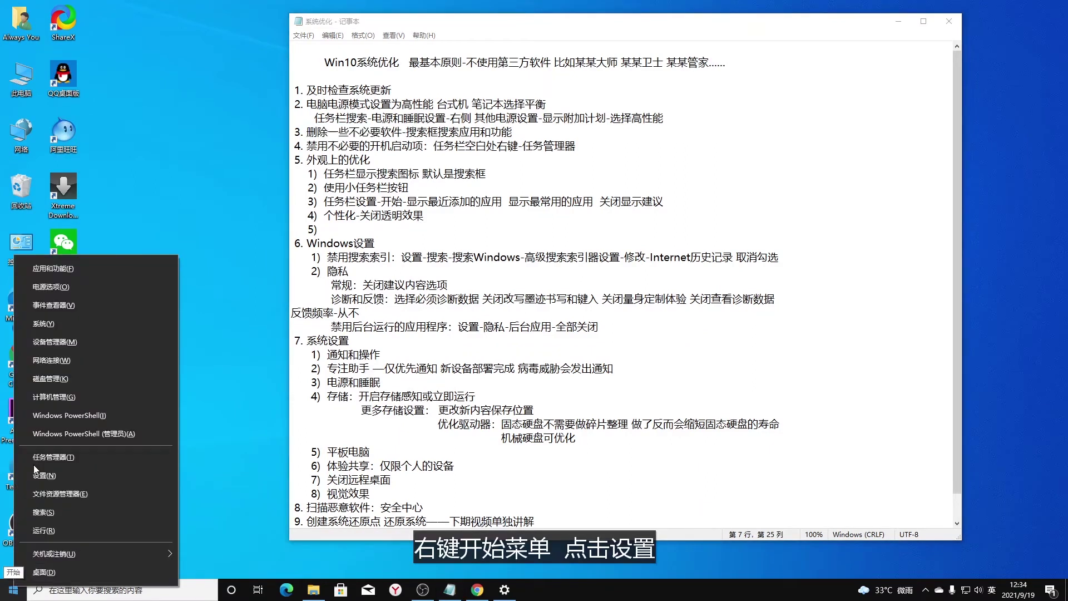
click(38, 474)
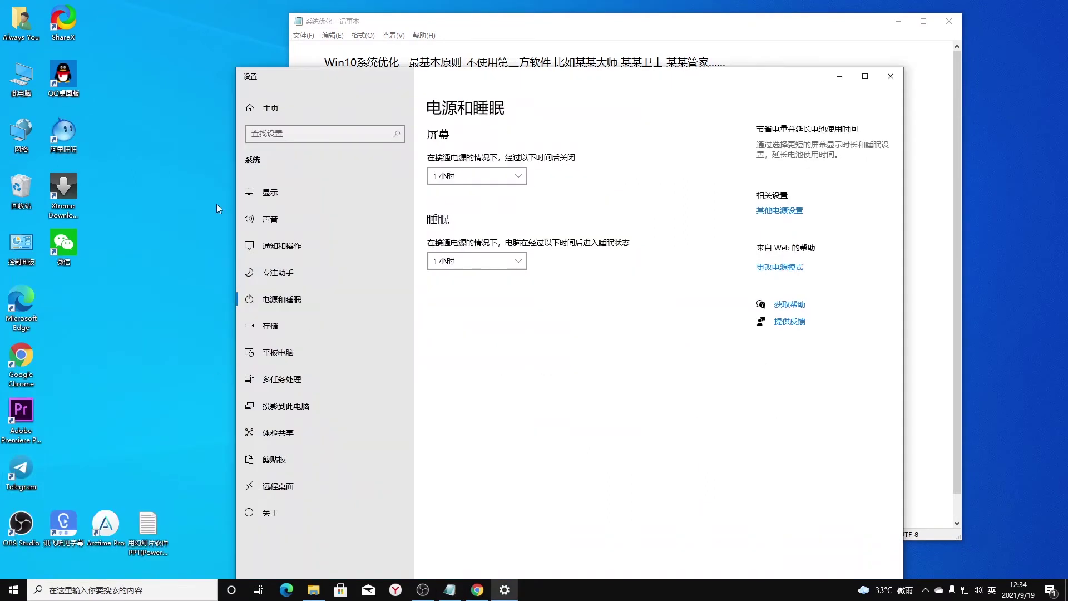
click(279, 109)
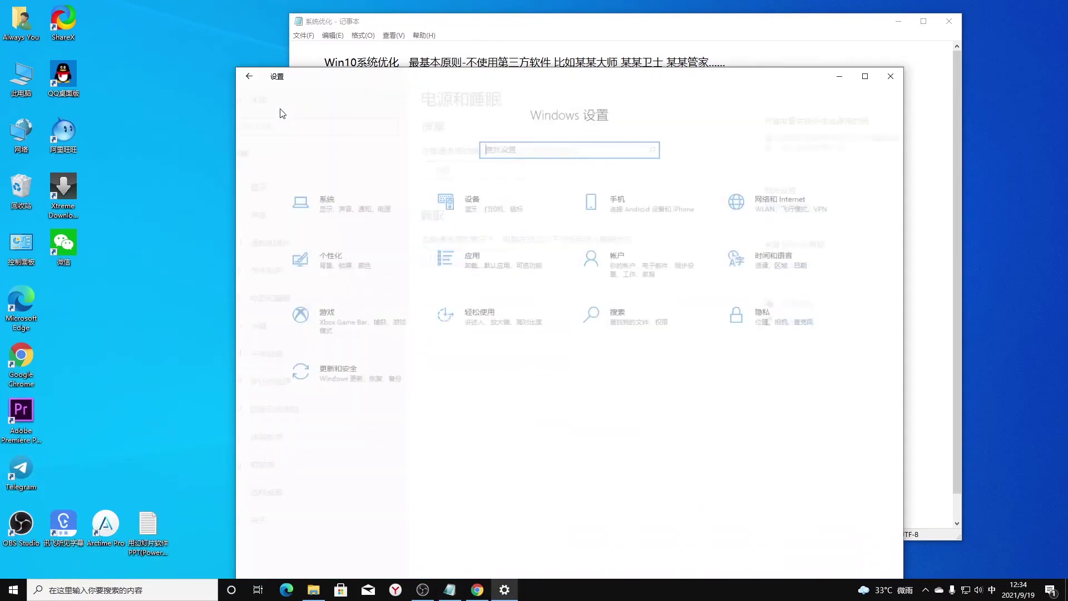
click(471, 260)
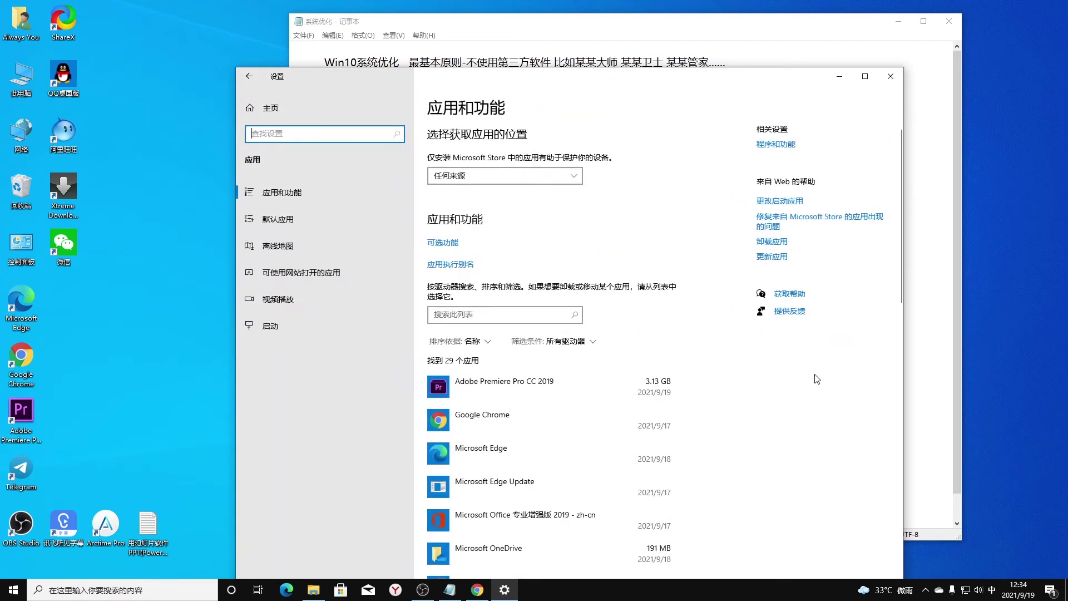
- Uninstall Microsoft Solitaire Collection from the installed apps list
scroll(816, 379, down, 5)
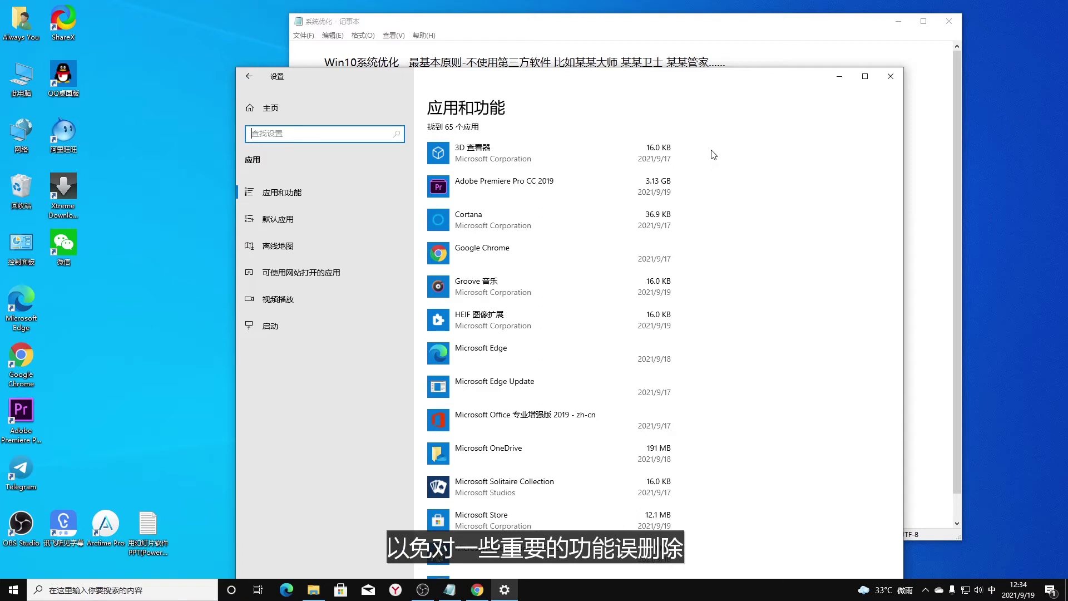
scroll(571, 189, down, 1)
scroll(570, 192, down, 3)
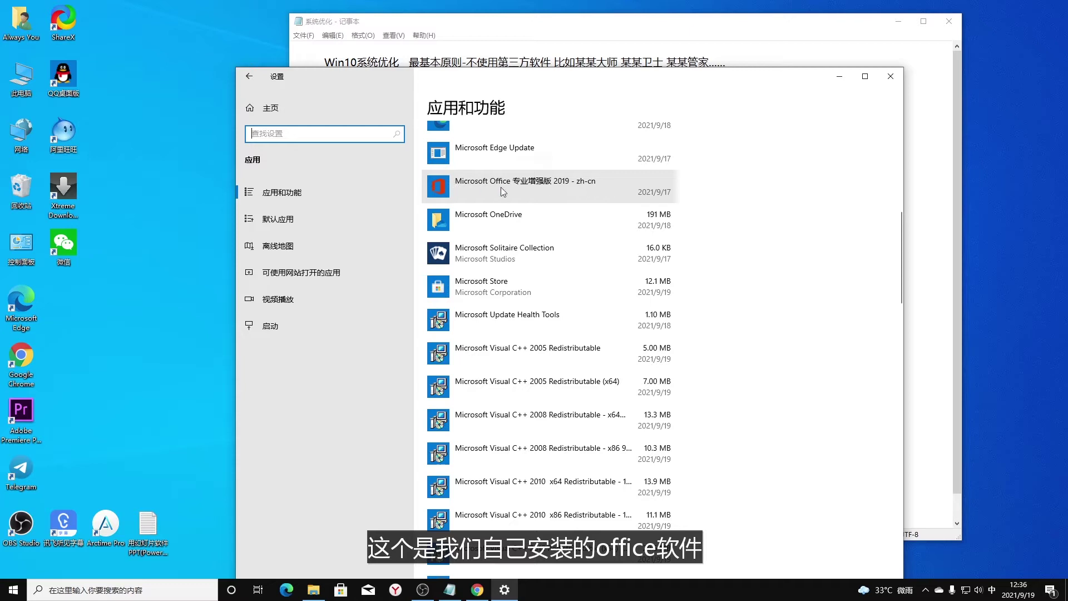
scroll(563, 186, down, 3)
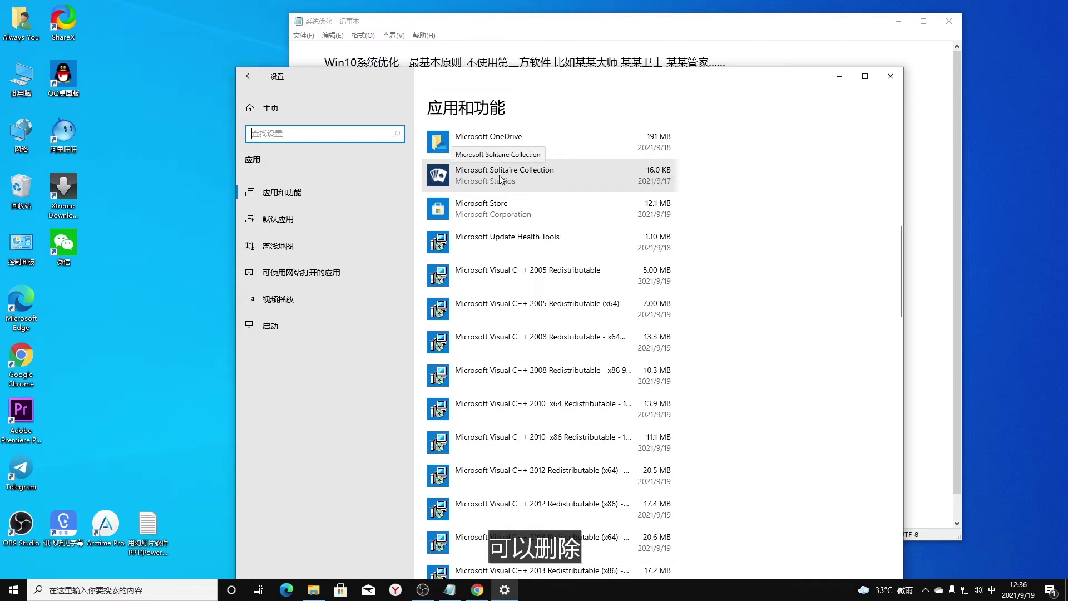
click(597, 174)
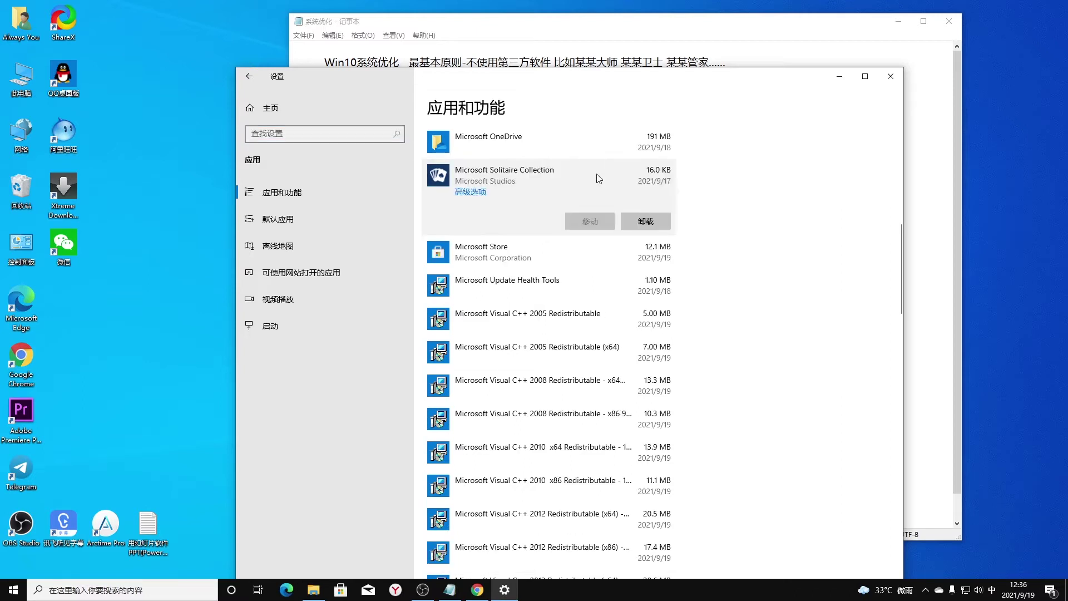
click(645, 222)
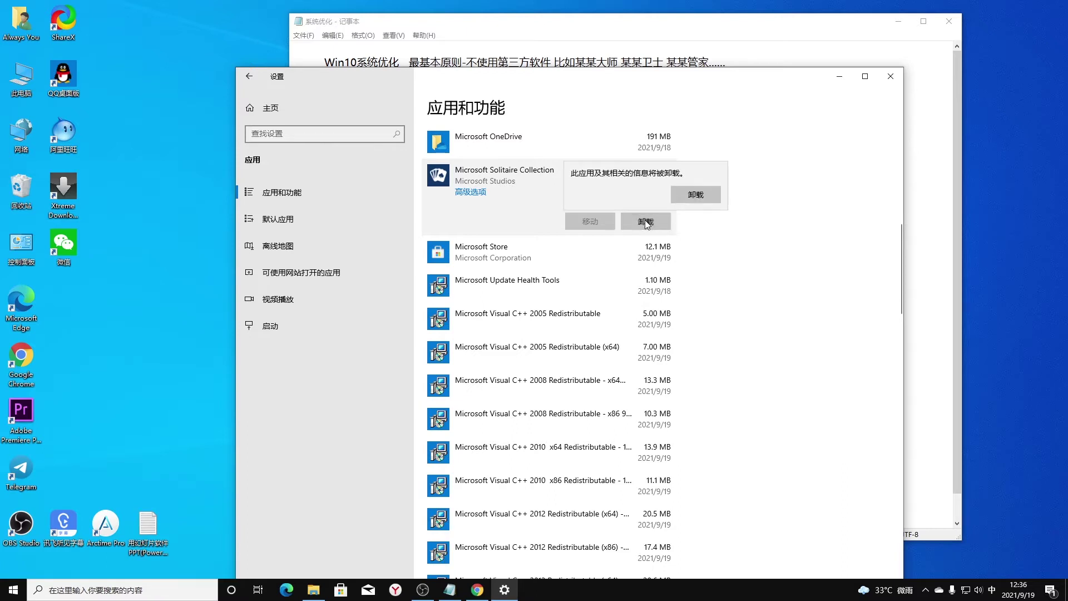
click(693, 198)
- Uninstall the preinstalled Microsoft Office app, keeping the Visual C++ Redistributable packages
scroll(473, 131, down, 2)
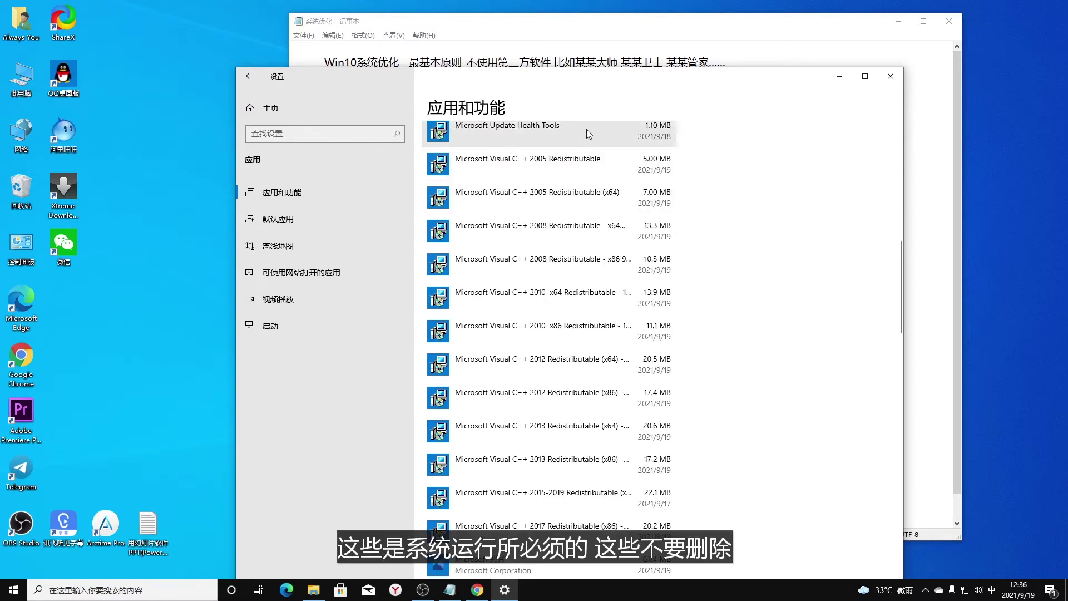
scroll(581, 331, down, 3)
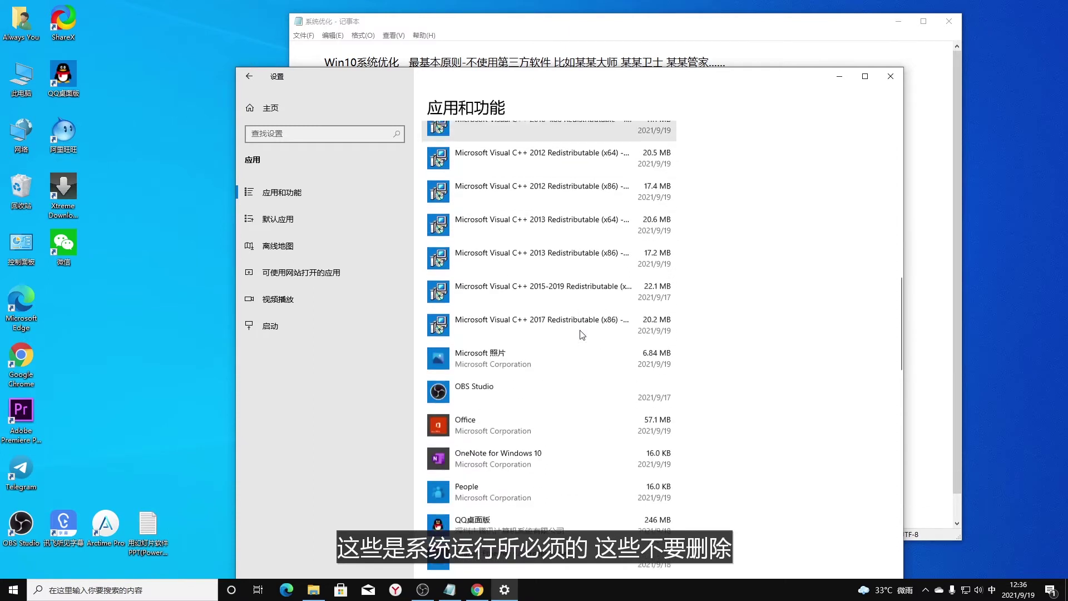
scroll(580, 333, down, 3)
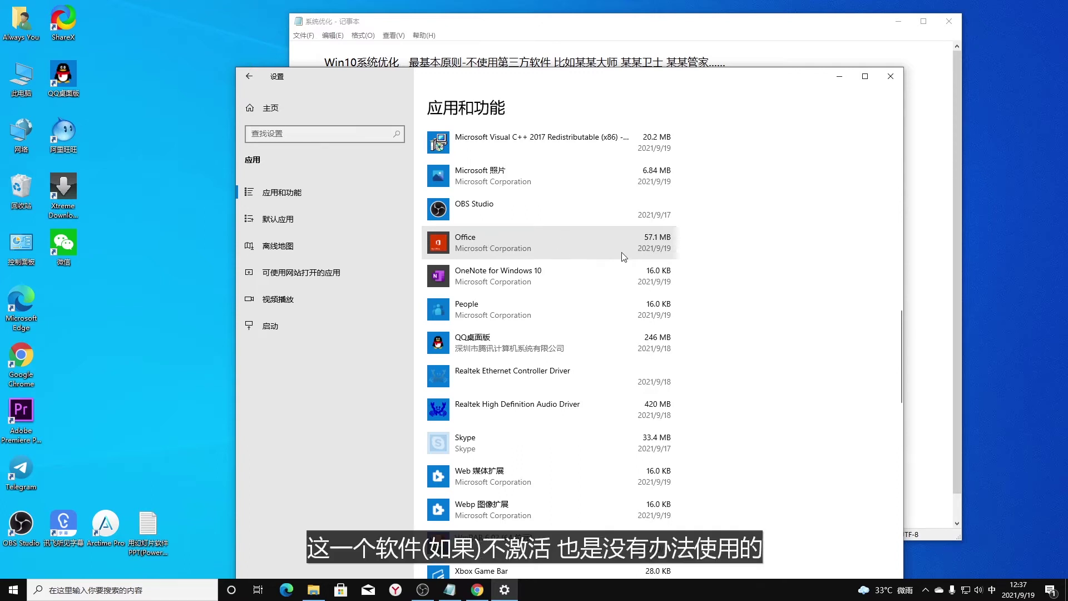
click(594, 241)
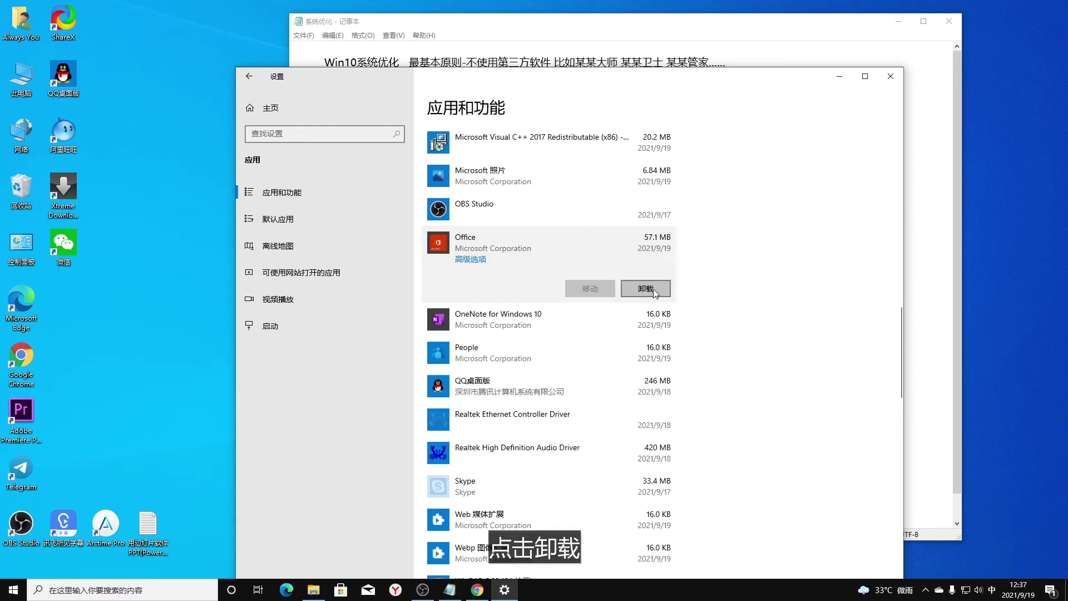
click(647, 289)
click(696, 262)
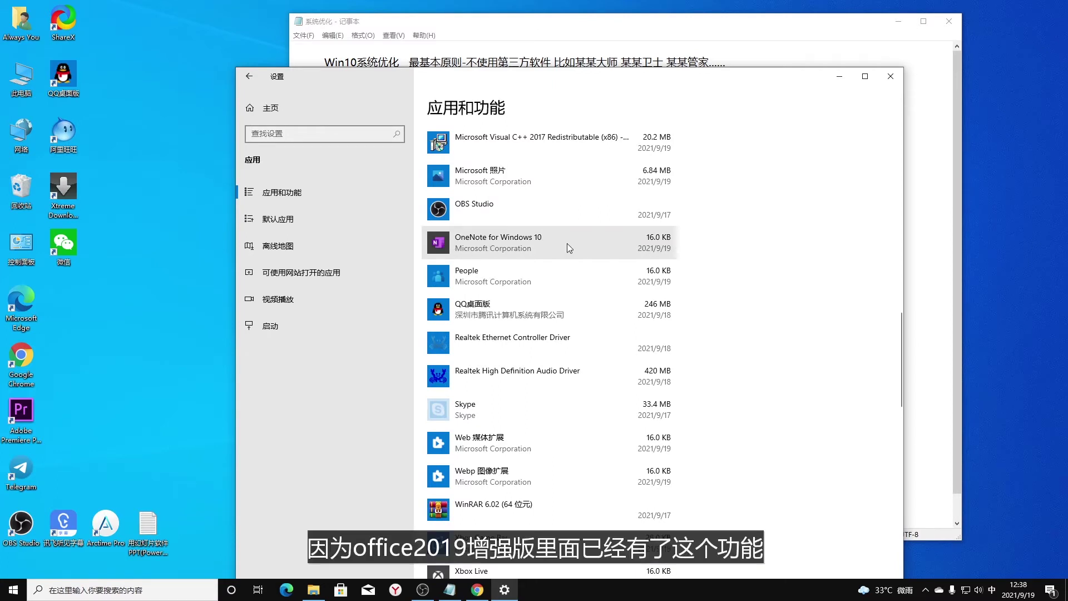
- Uninstall OneNote for Windows 10 from the apps list
click(566, 243)
click(646, 289)
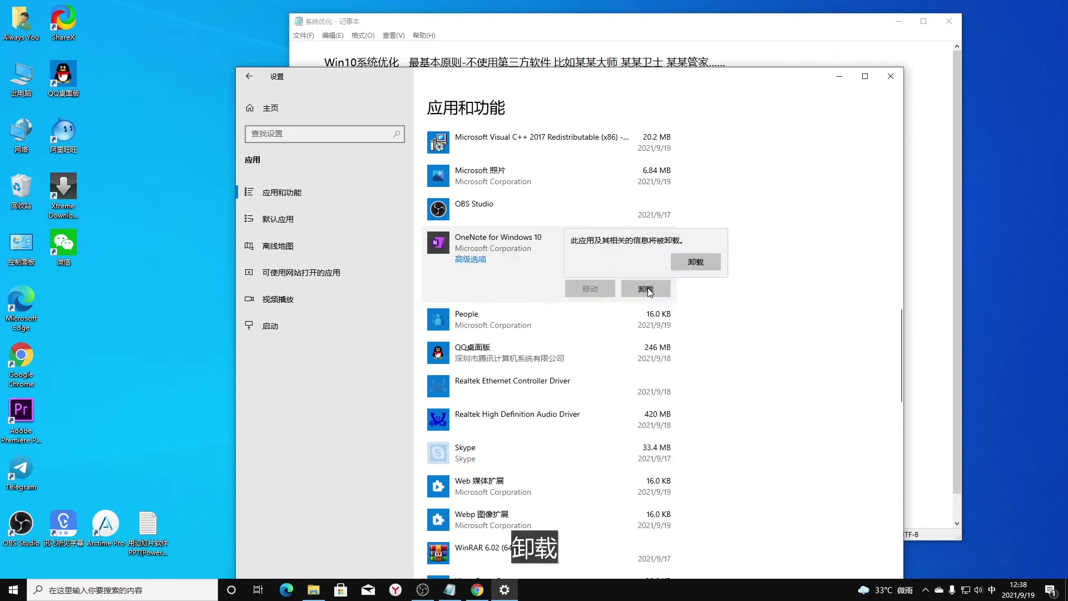
click(696, 261)
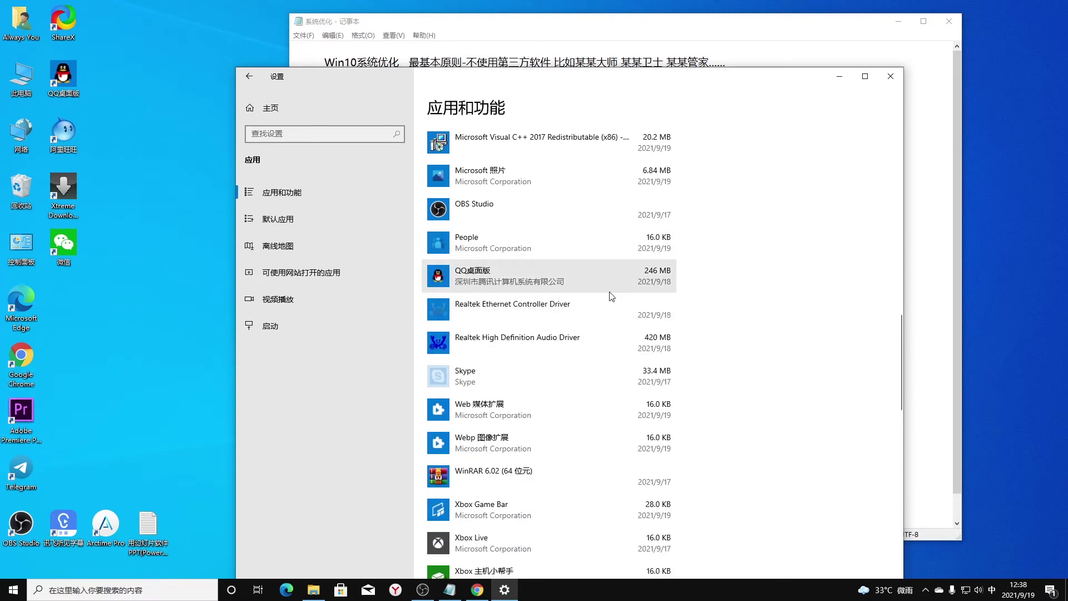
- Uninstall Xbox Game Bar from the apps list
scroll(612, 296, down, 3)
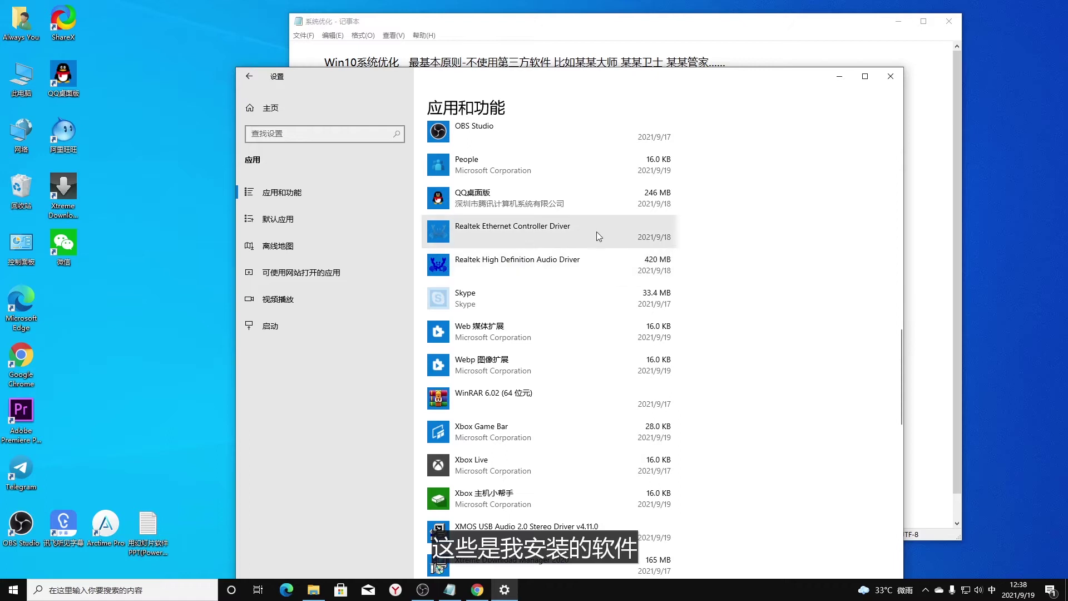
scroll(491, 302, down, 4)
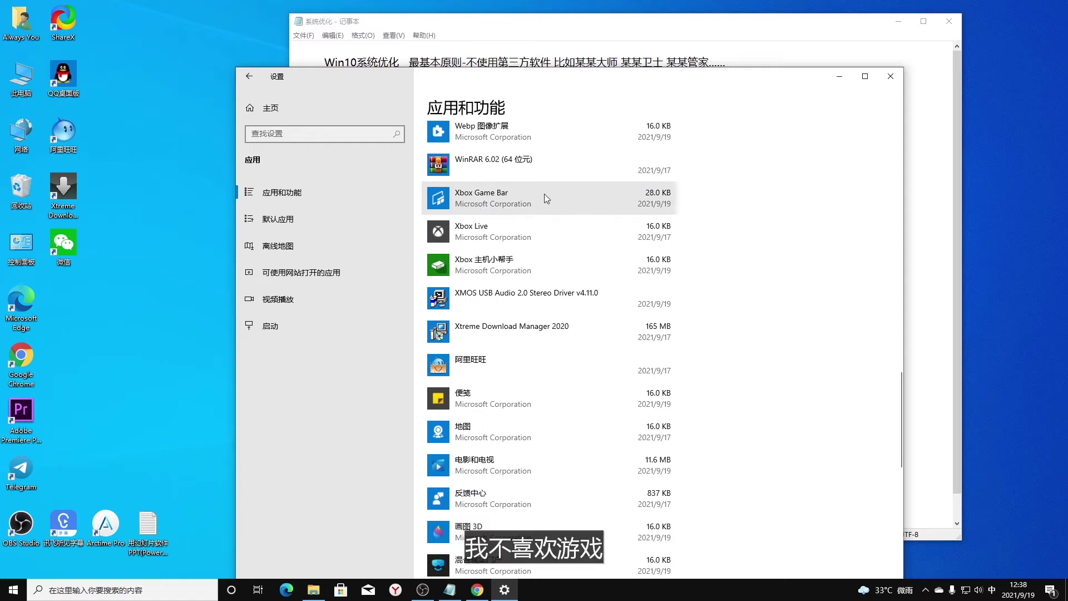
click(592, 200)
click(645, 247)
click(702, 214)
- Uninstall Xbox Live from the apps list
click(589, 196)
click(636, 244)
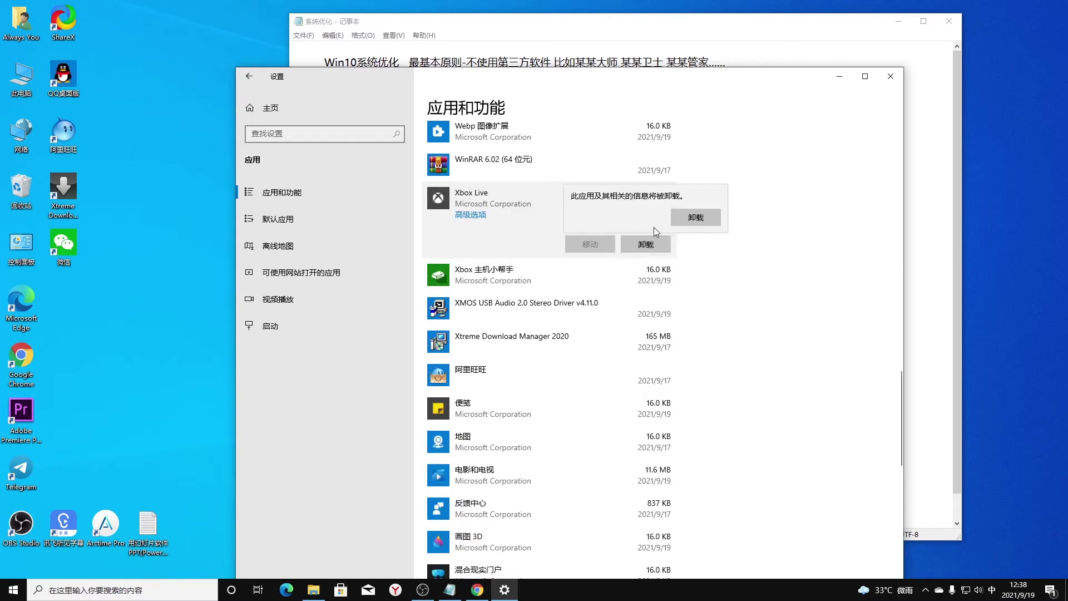
click(692, 217)
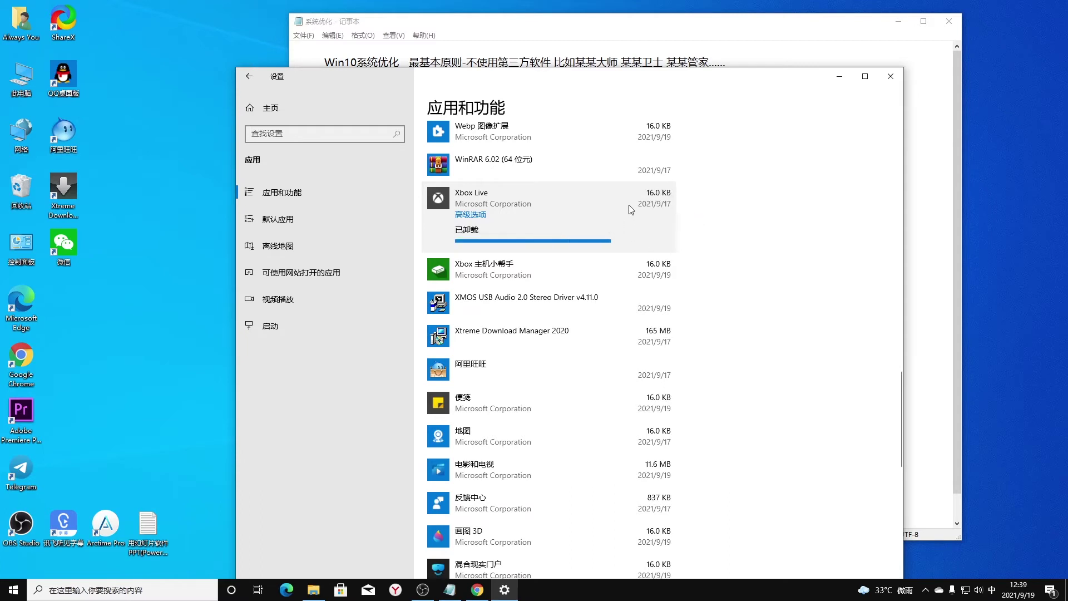
- Uninstall Xbox Console Companion (Xbox 主机小帮手) from the apps list
click(612, 202)
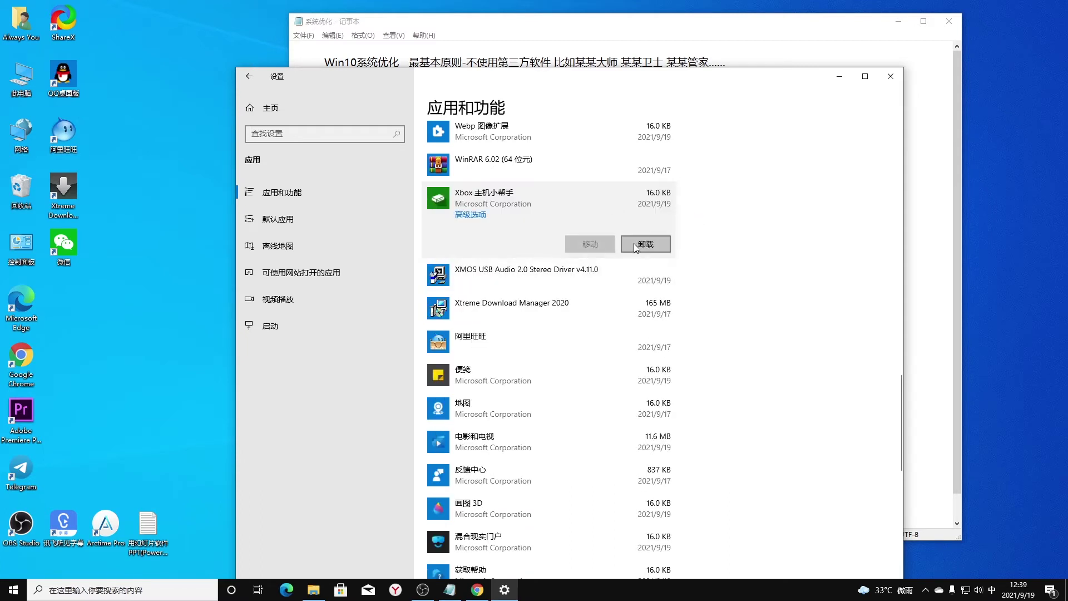
click(635, 244)
click(691, 218)
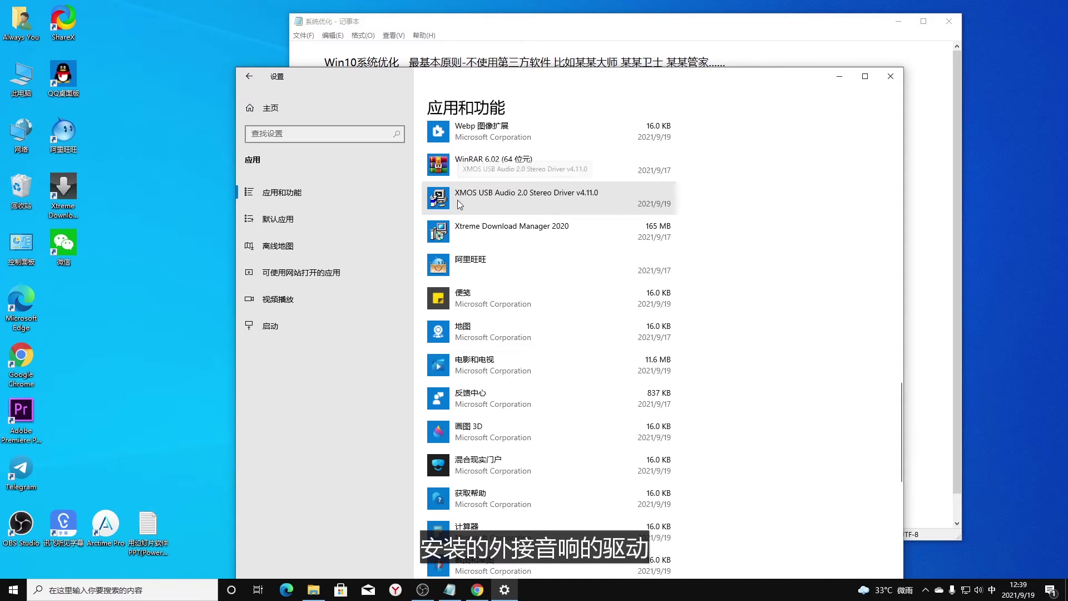
- Uninstall Sticky Notes (便笺) from the apps list
scroll(556, 206, down, 2)
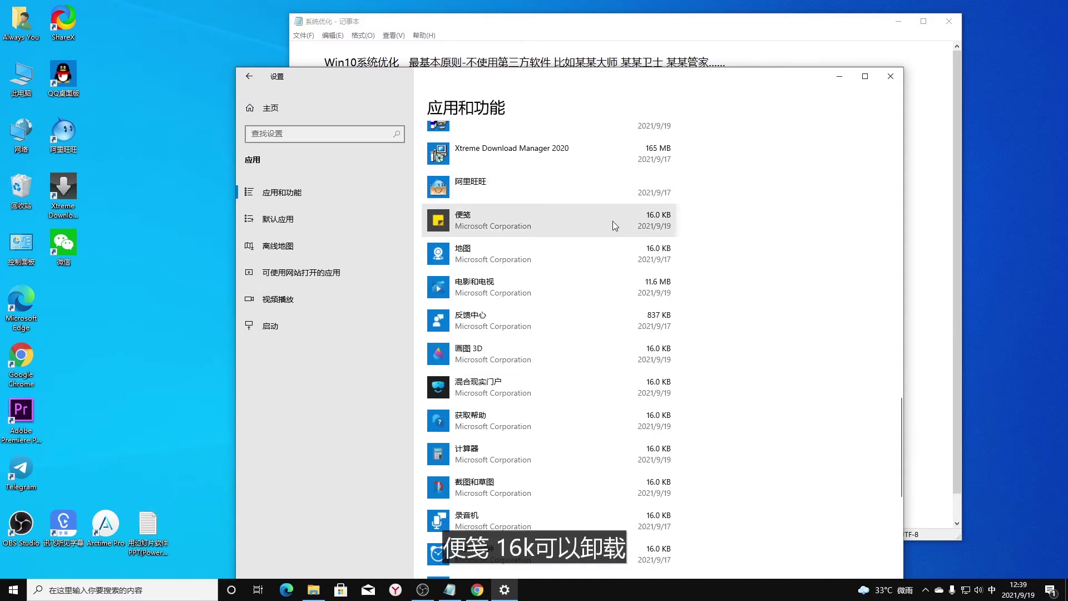
click(575, 220)
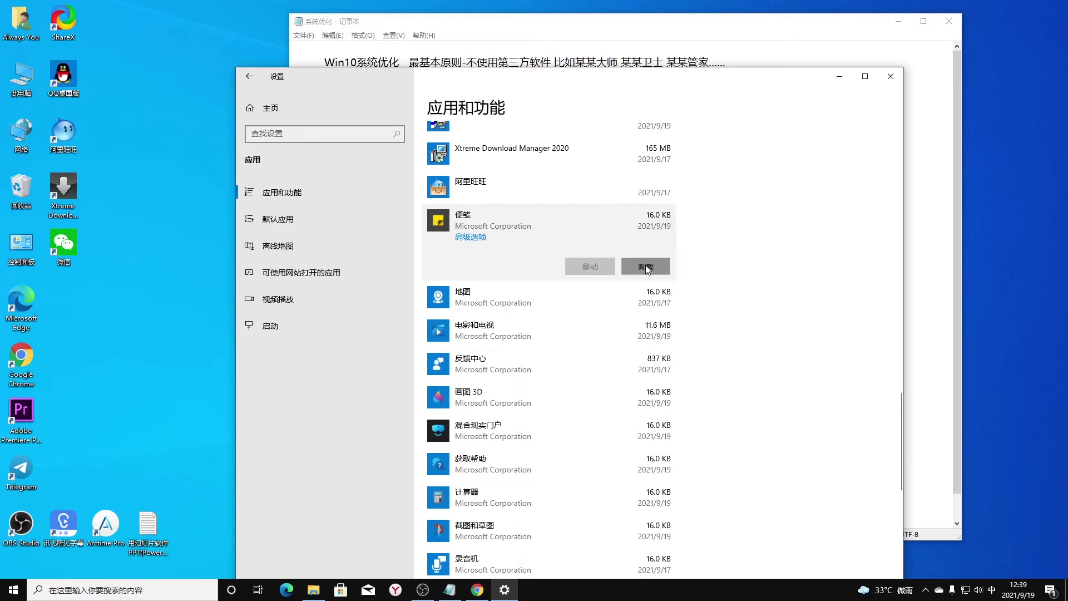
click(646, 266)
click(696, 241)
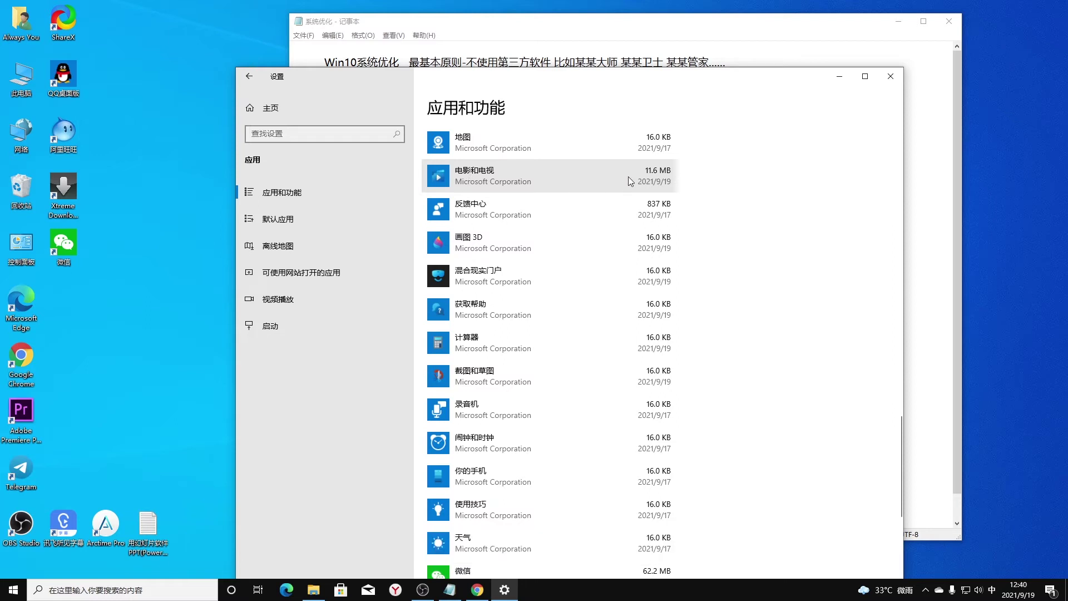
- Uninstall Feedback Hub (反馈中心) from the apps list
click(623, 217)
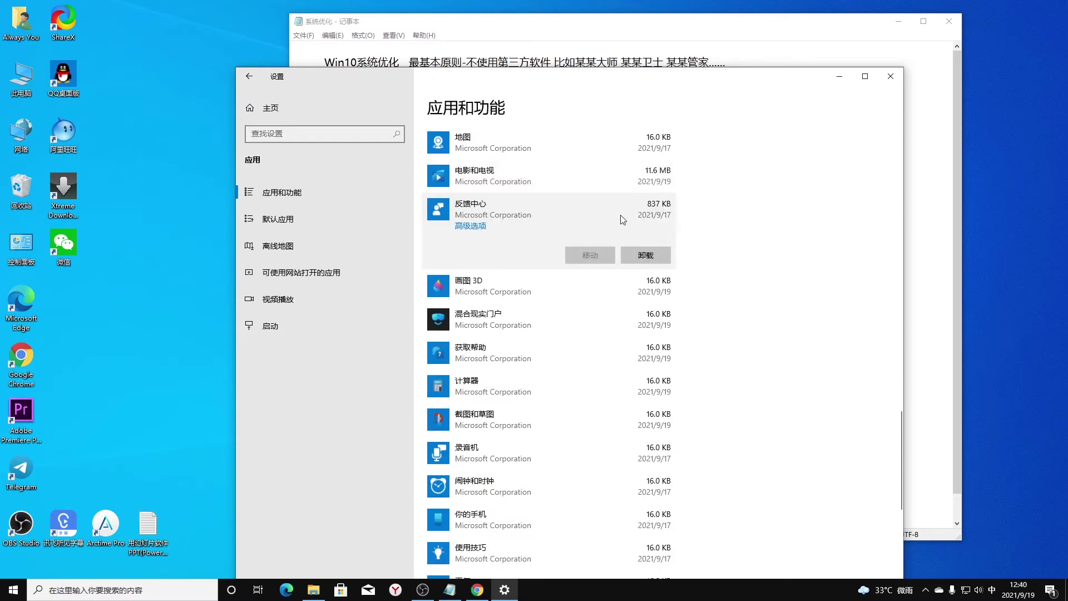
click(647, 255)
click(699, 232)
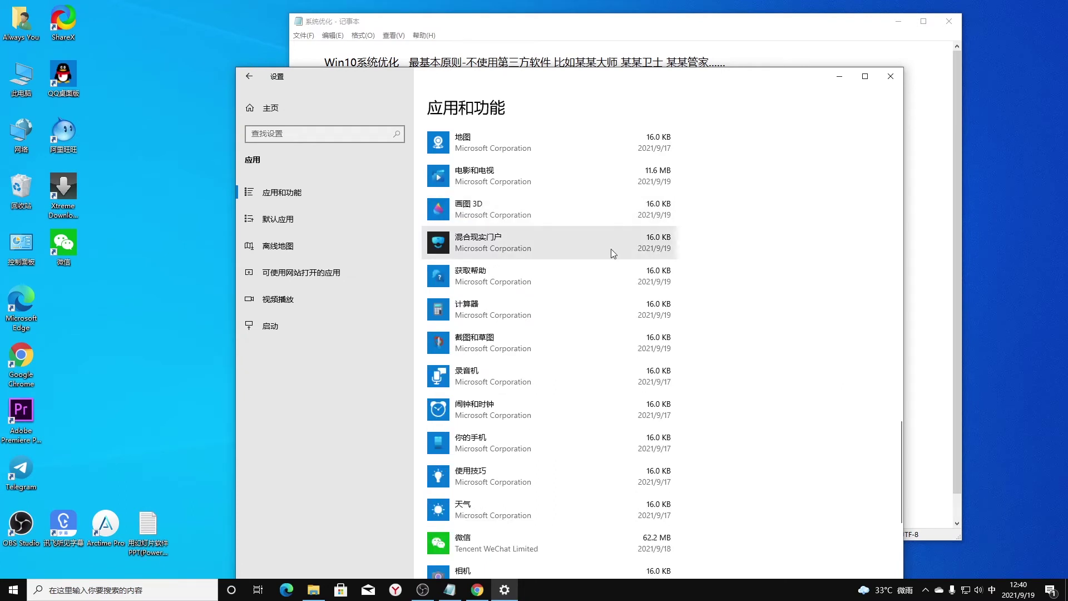
- Uninstall the Weather app (天气), keep the remaining apps, and close the Settings window
scroll(611, 248, down, 5)
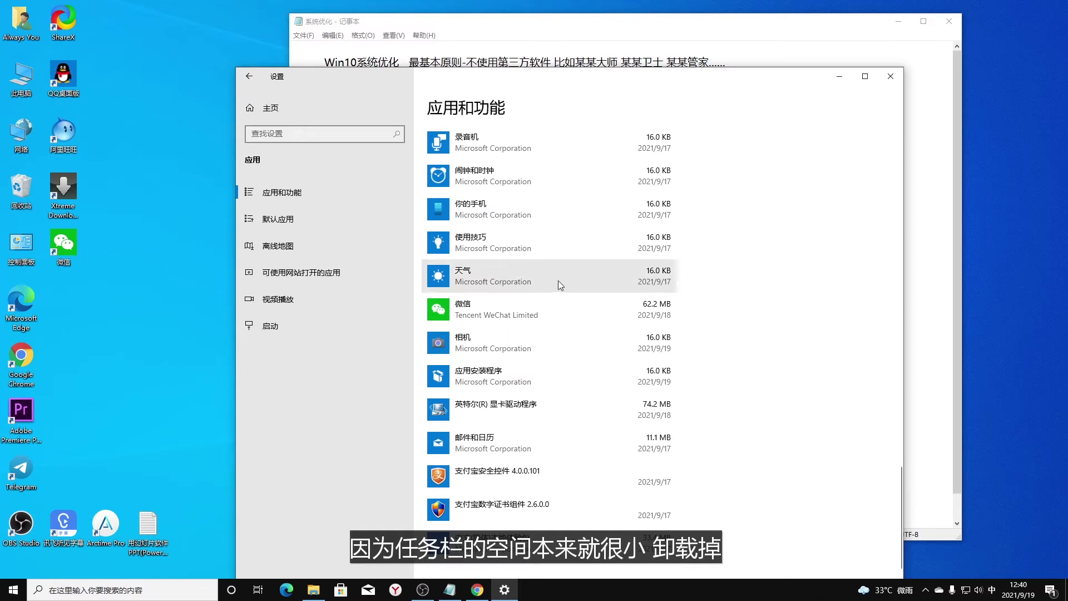
click(632, 274)
click(645, 325)
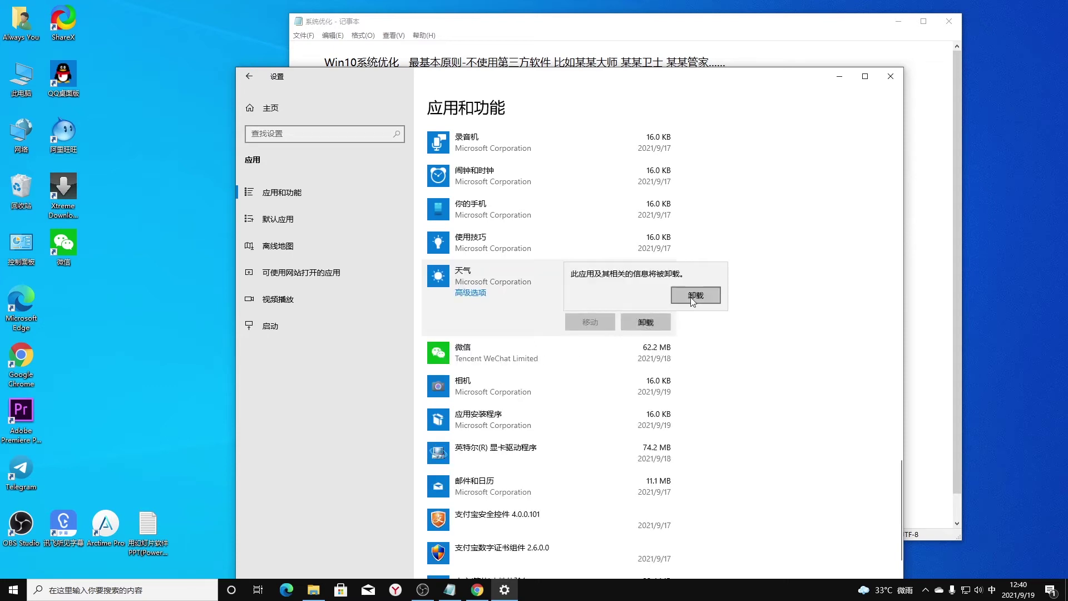
click(693, 295)
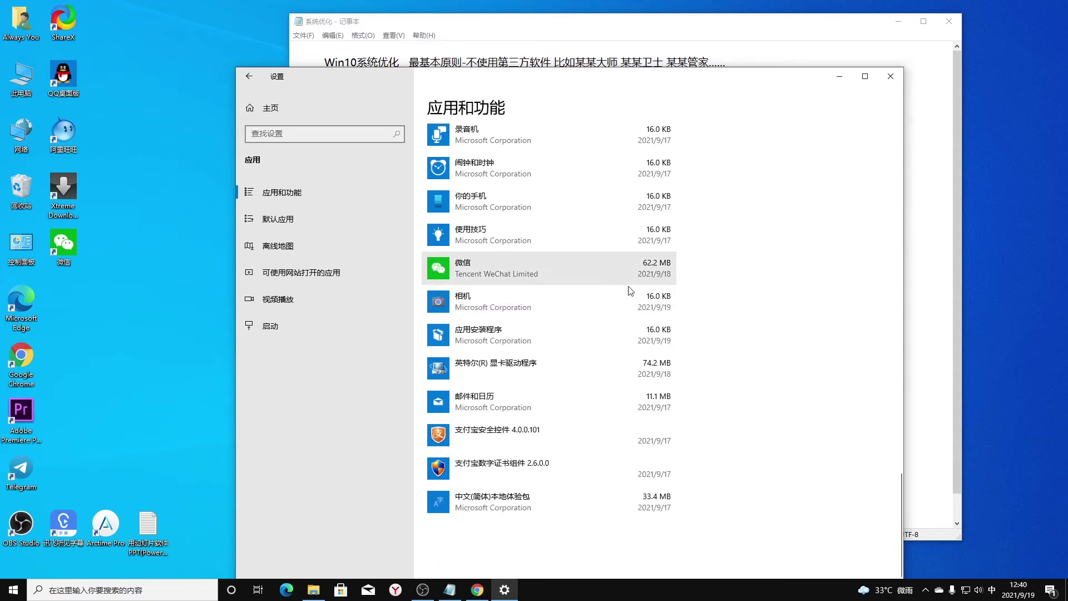
scroll(628, 286, up, 8)
scroll(630, 290, down, 2)
scroll(495, 291, down, 8)
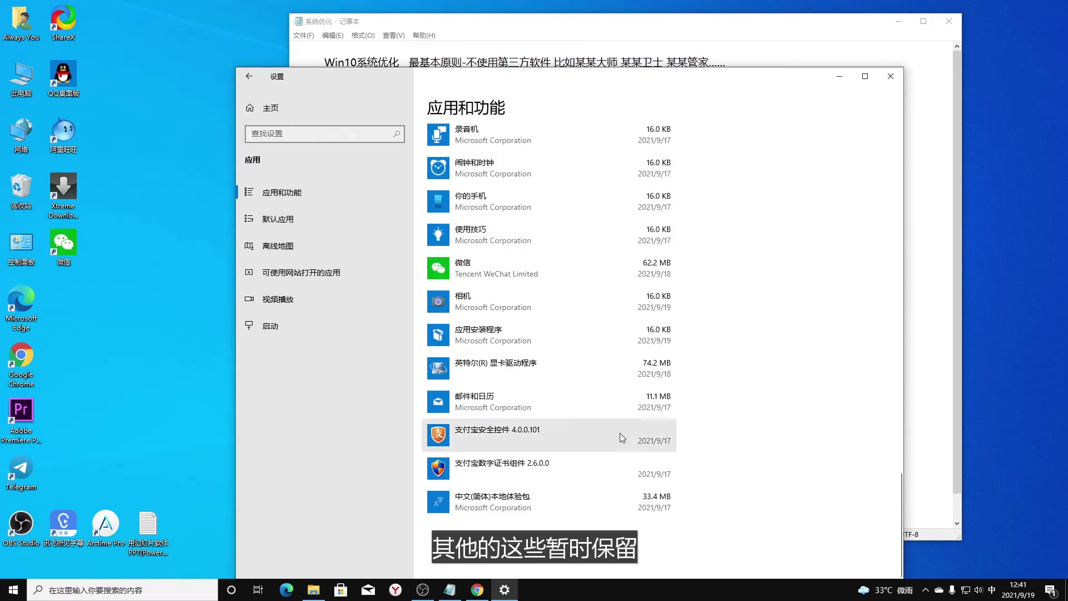
click(891, 78)
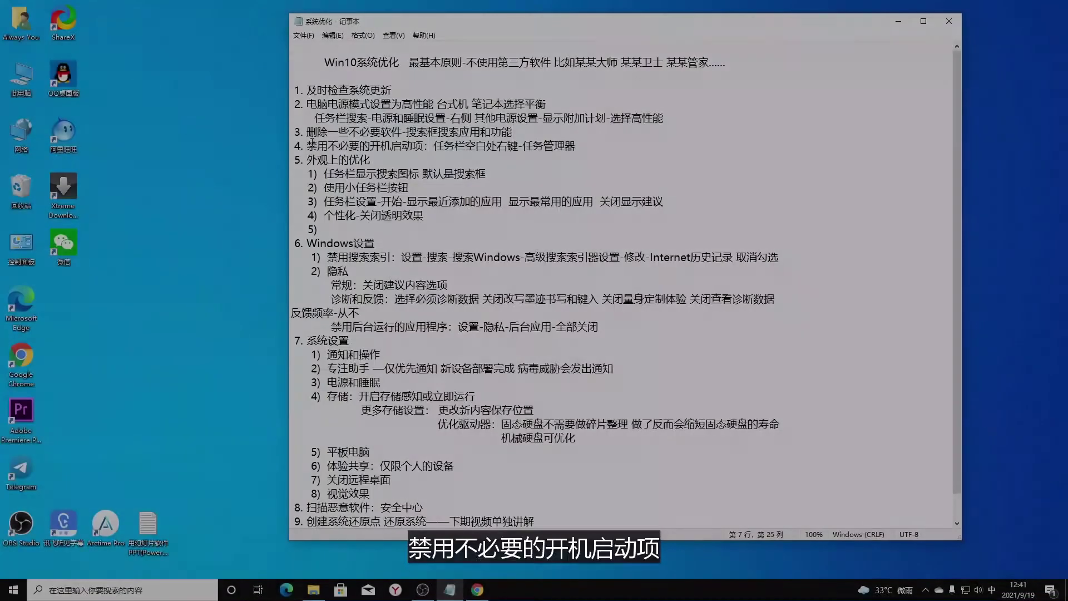
- Locate the startup-items entry in the notes and open Task Manager's list of startup programs
drag(306, 146, 371, 160)
click(631, 593)
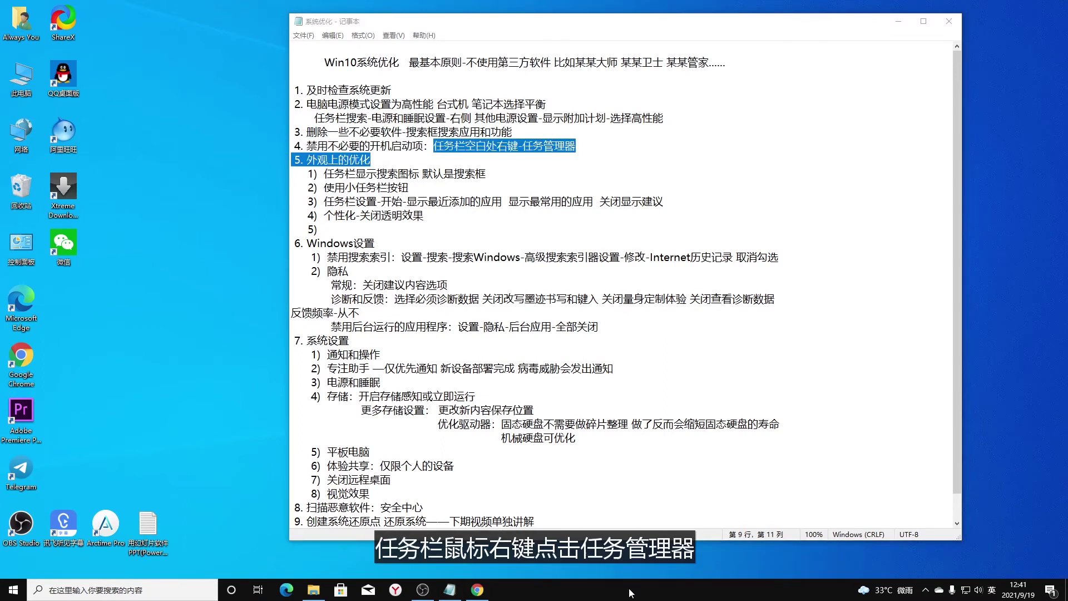
right_click(630, 593)
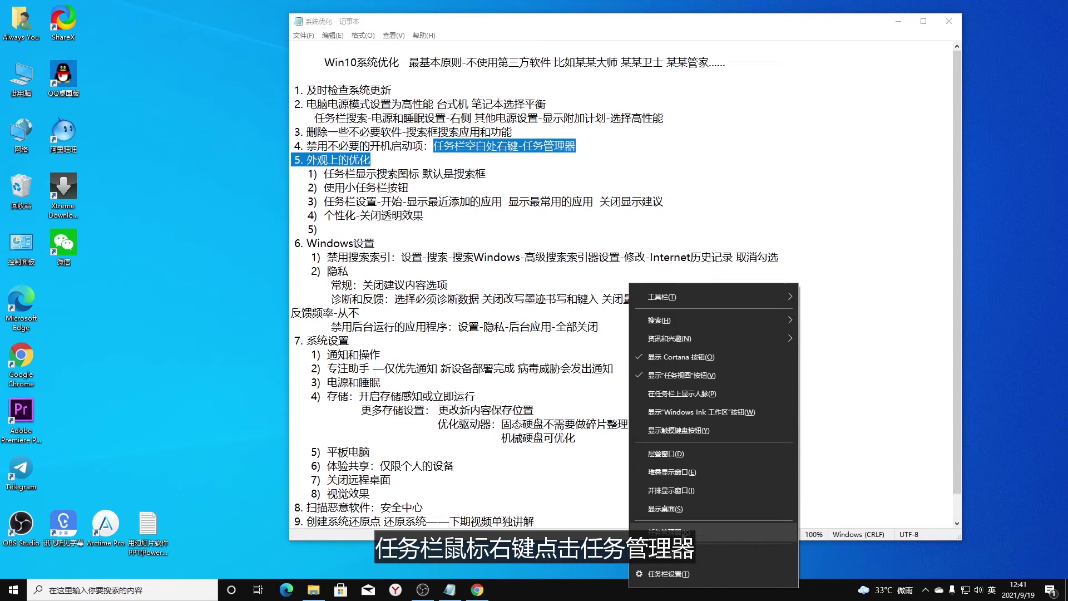
click(681, 532)
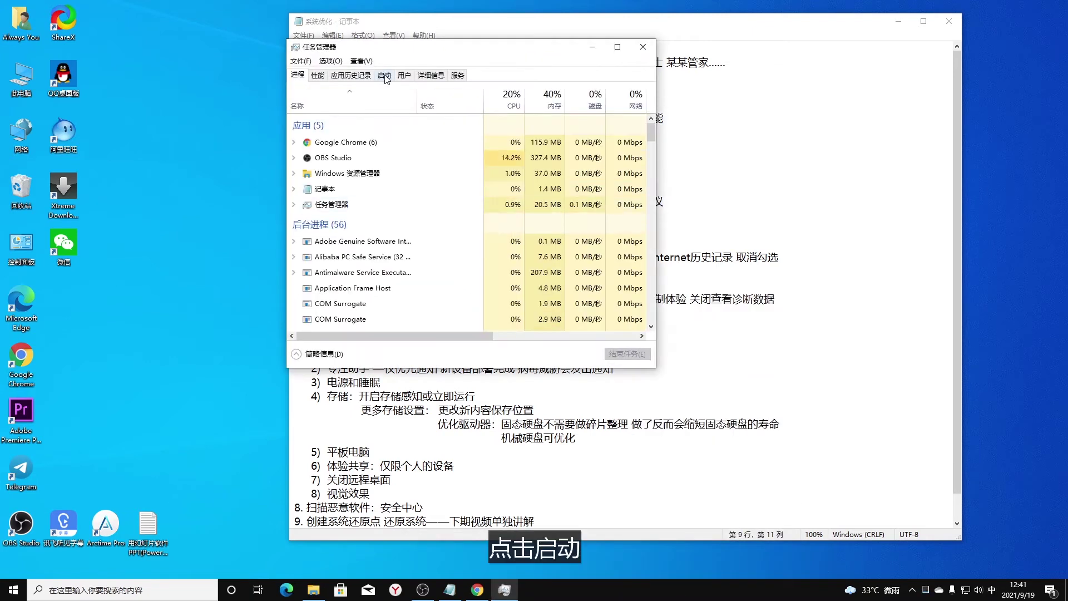
click(384, 76)
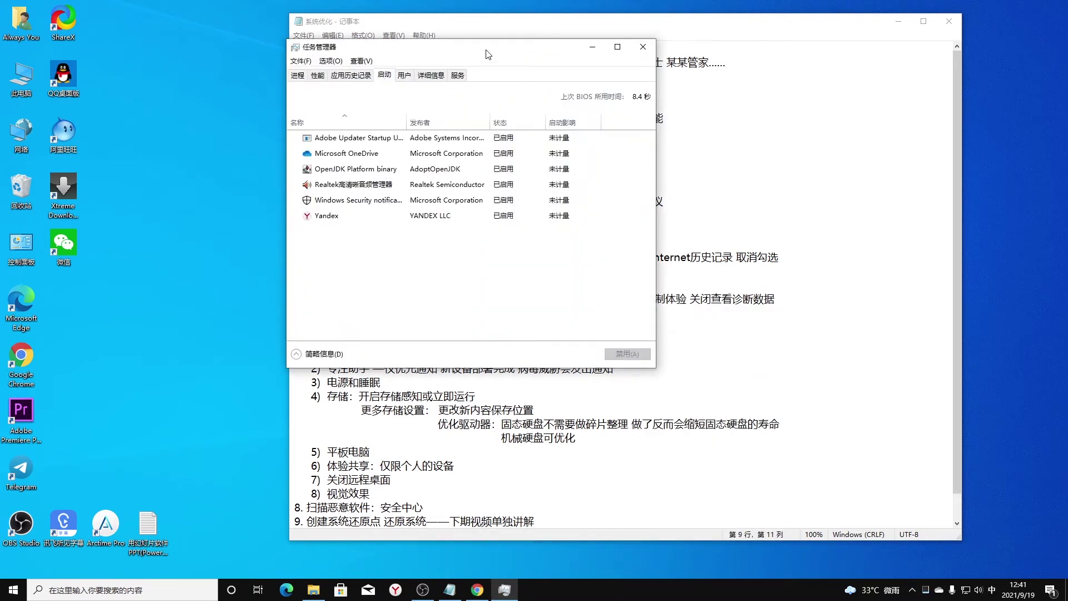
drag(485, 54, 534, 49)
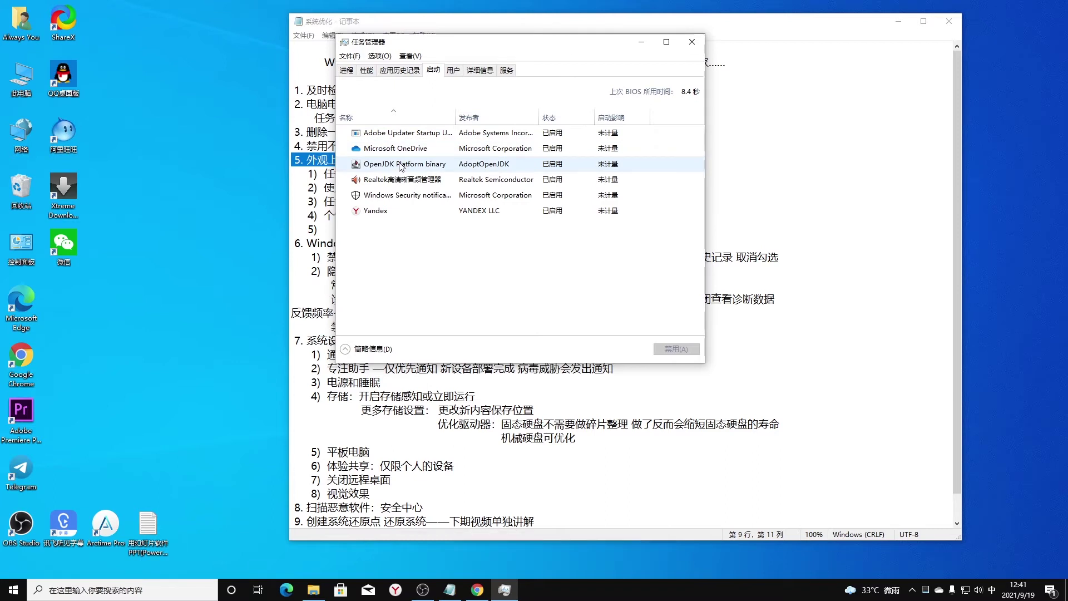
- Disable Yandex and Microsoft OneDrive as startup programs and close Task Manager
click(403, 212)
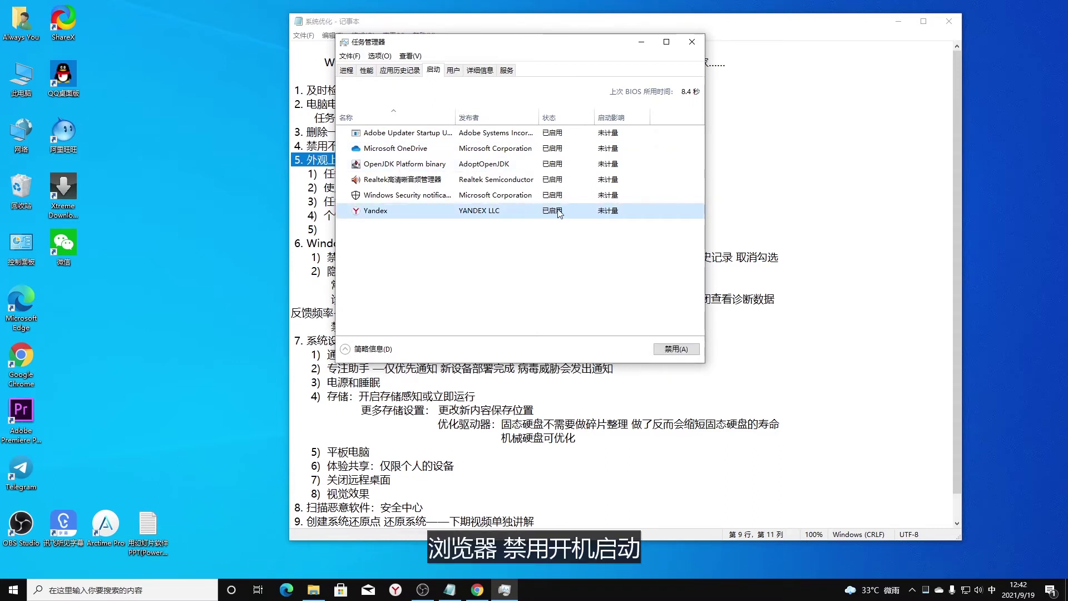
click(678, 350)
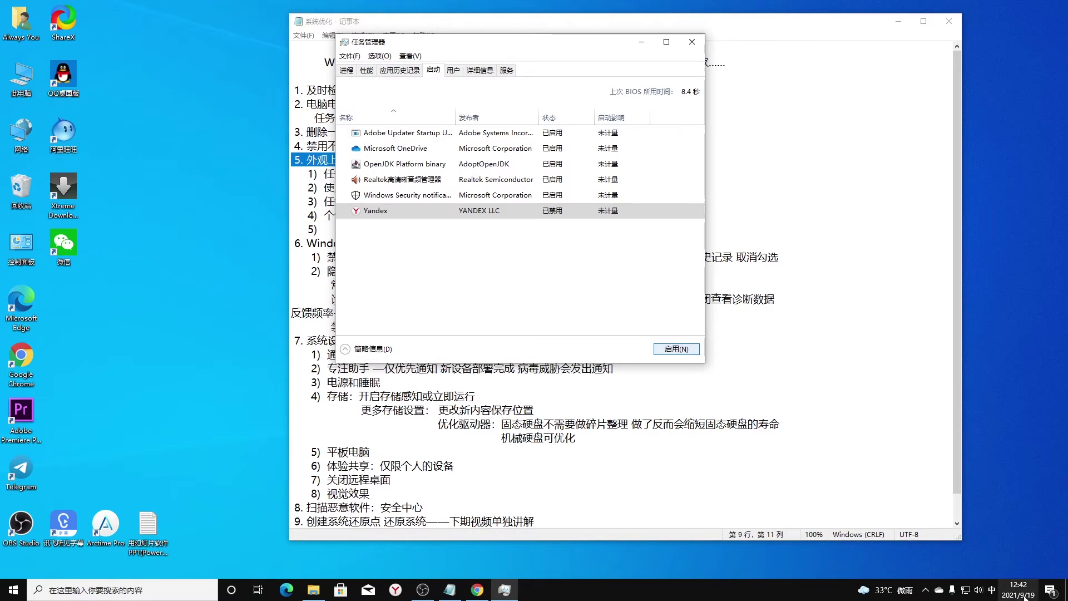
click(612, 148)
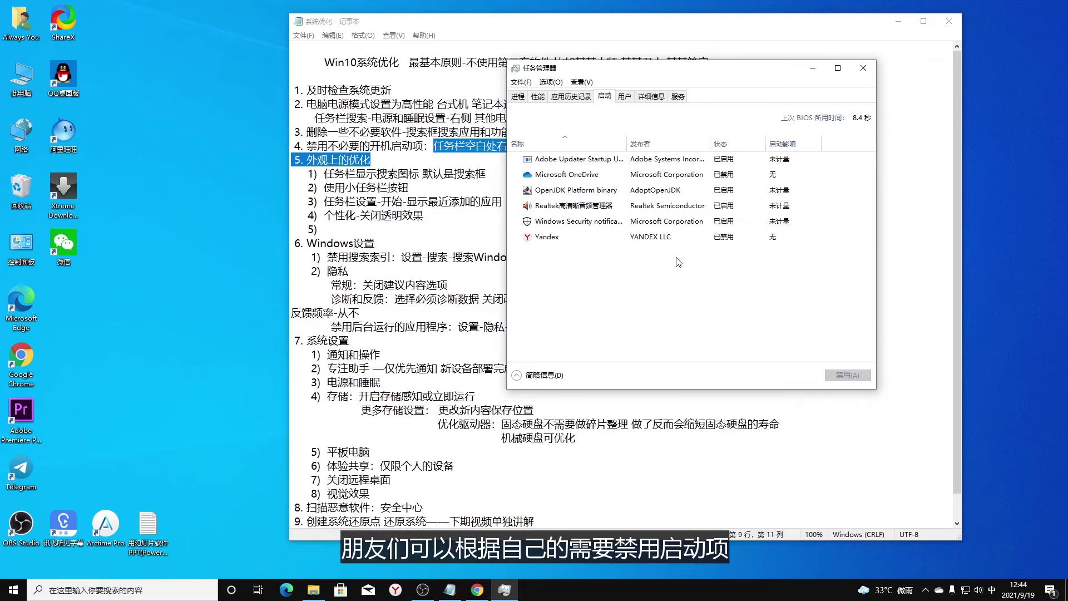
click(863, 68)
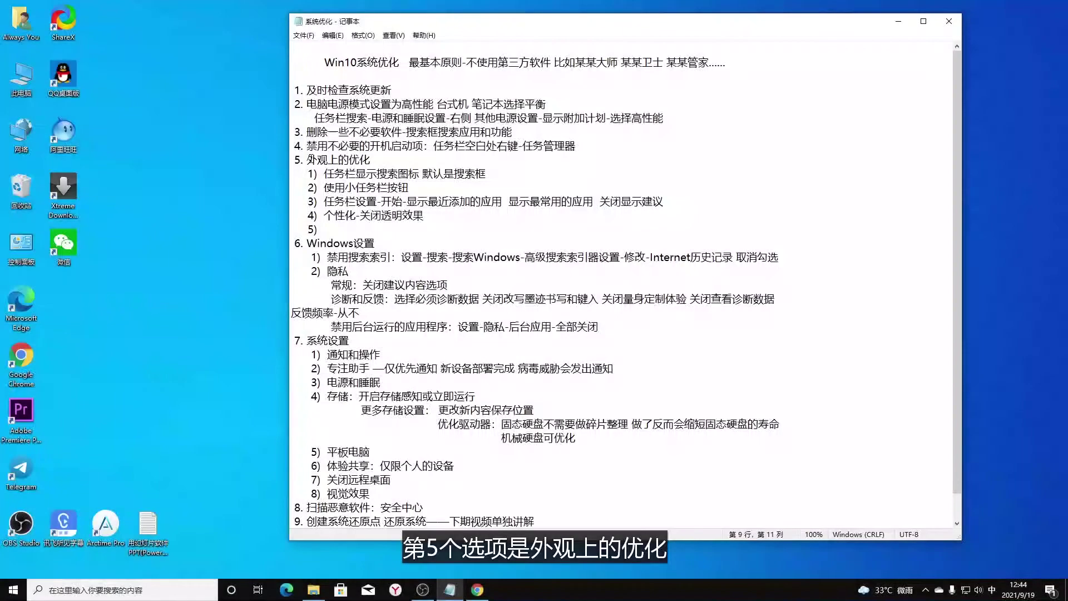
- Go through the taskbar search icon and small-button items in the notes and open the taskbar settings
drag(307, 159, 416, 173)
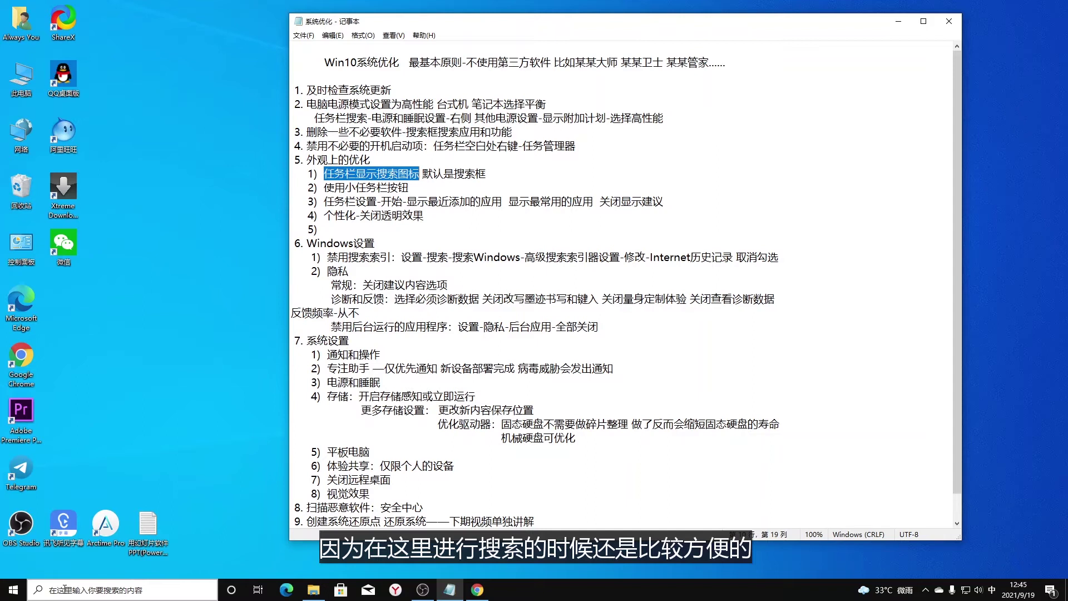
double_click(367, 188)
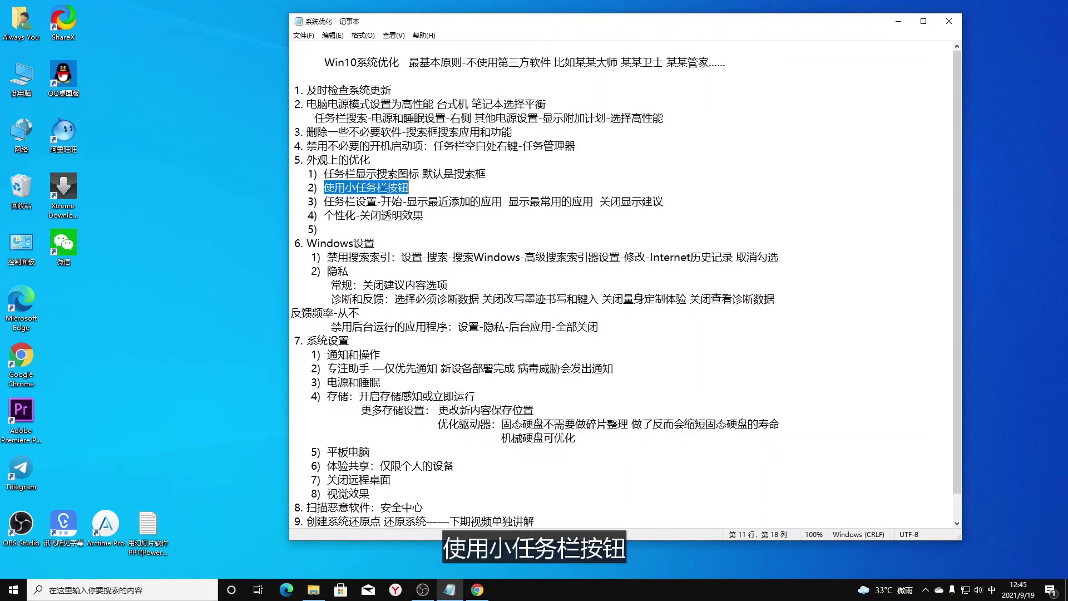
right_click(674, 591)
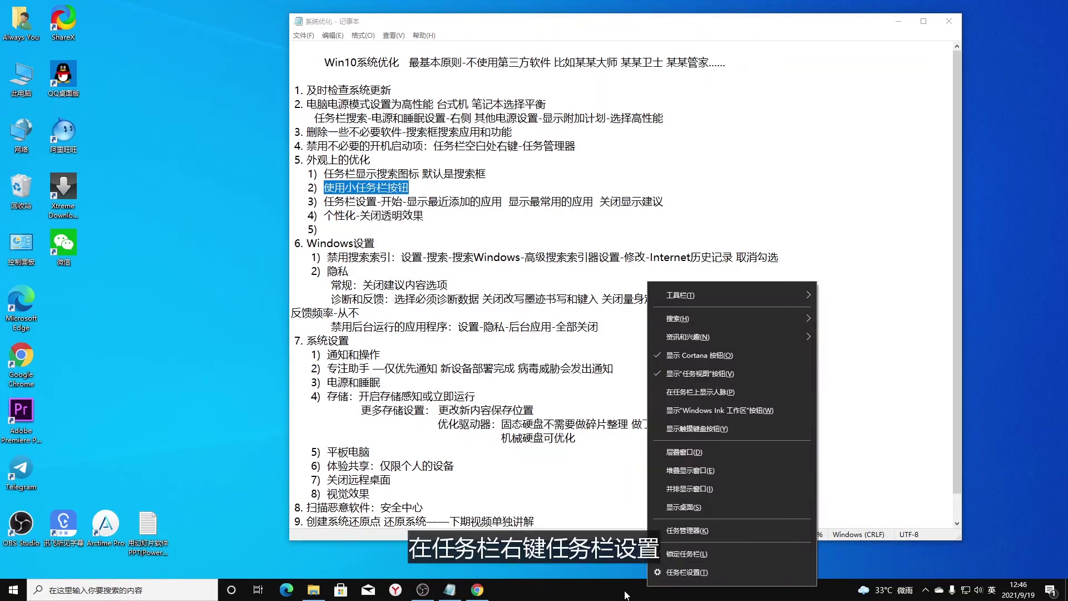
click(687, 577)
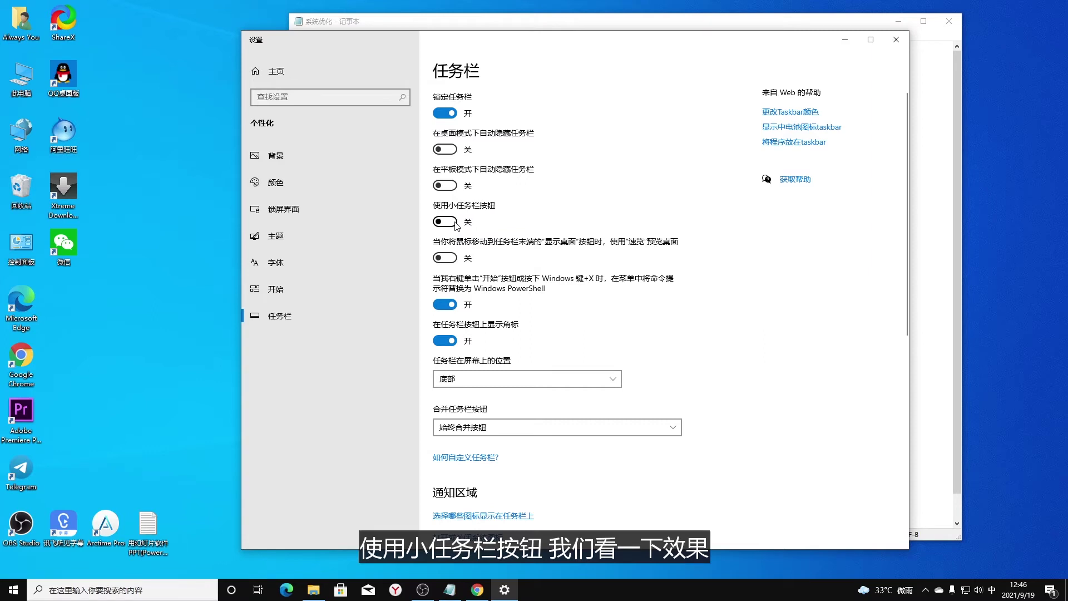
- Preview small taskbar buttons (使用小任务栏按钮) by turning the option on and back off
click(445, 222)
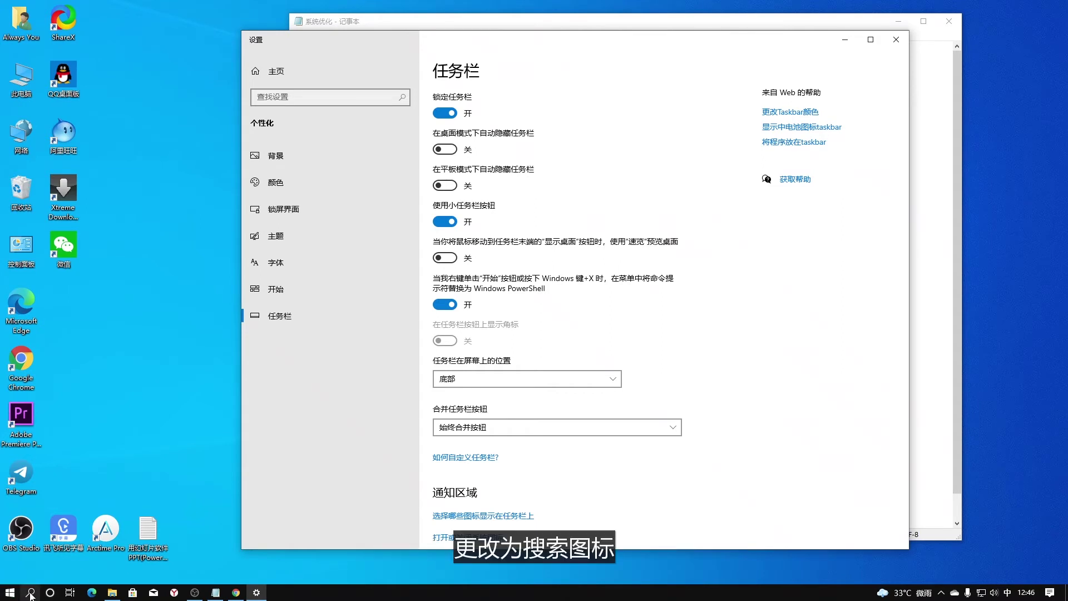
click(445, 222)
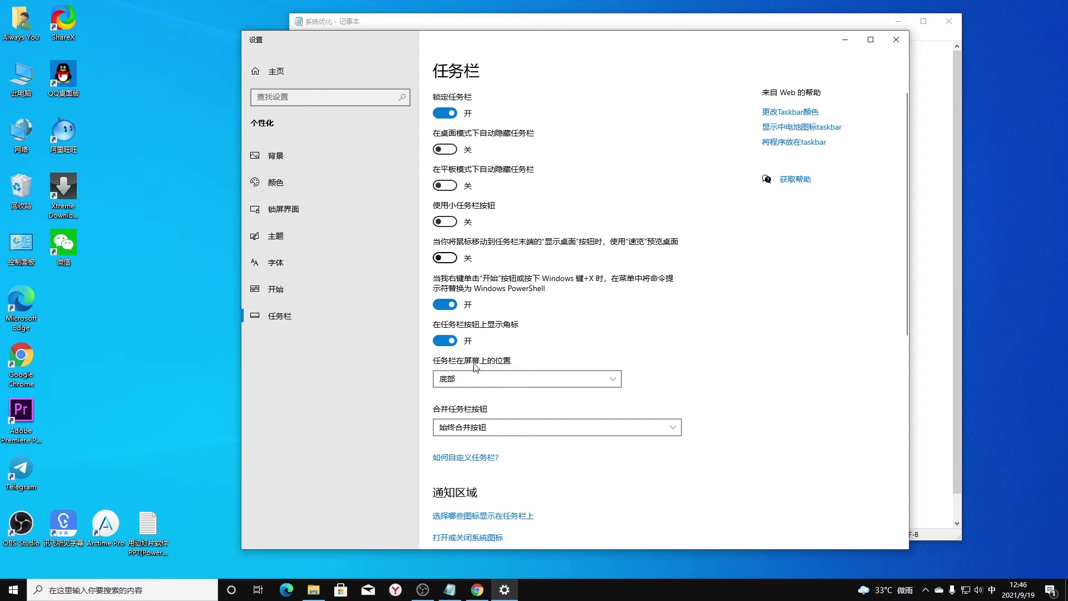
drag(268, 57, 316, 64)
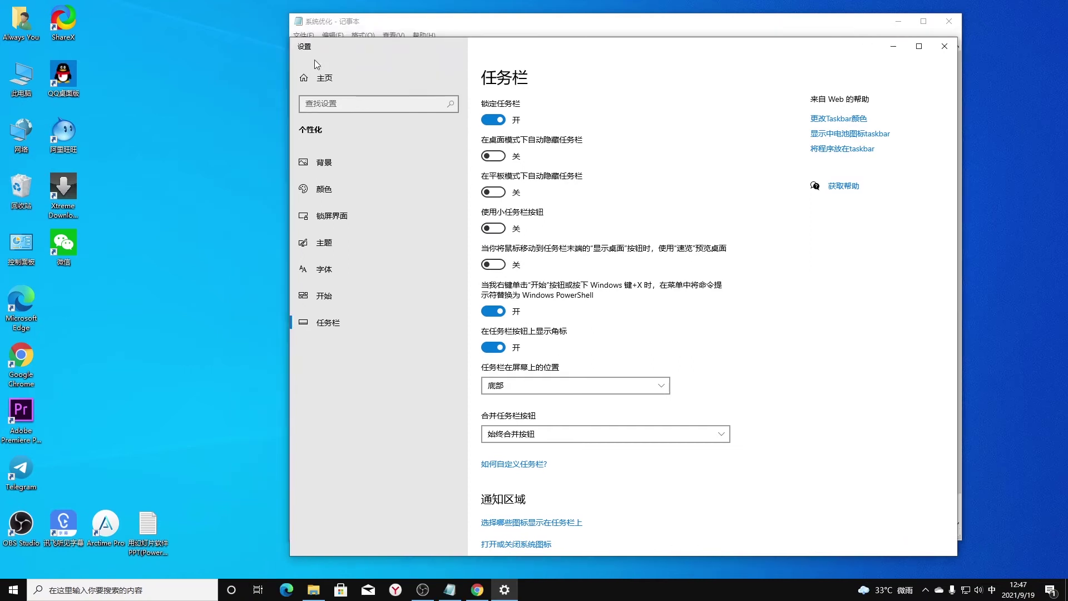
- In the Start settings, turn on showing most used apps, turn off occasional suggestions, and close the window
click(330, 299)
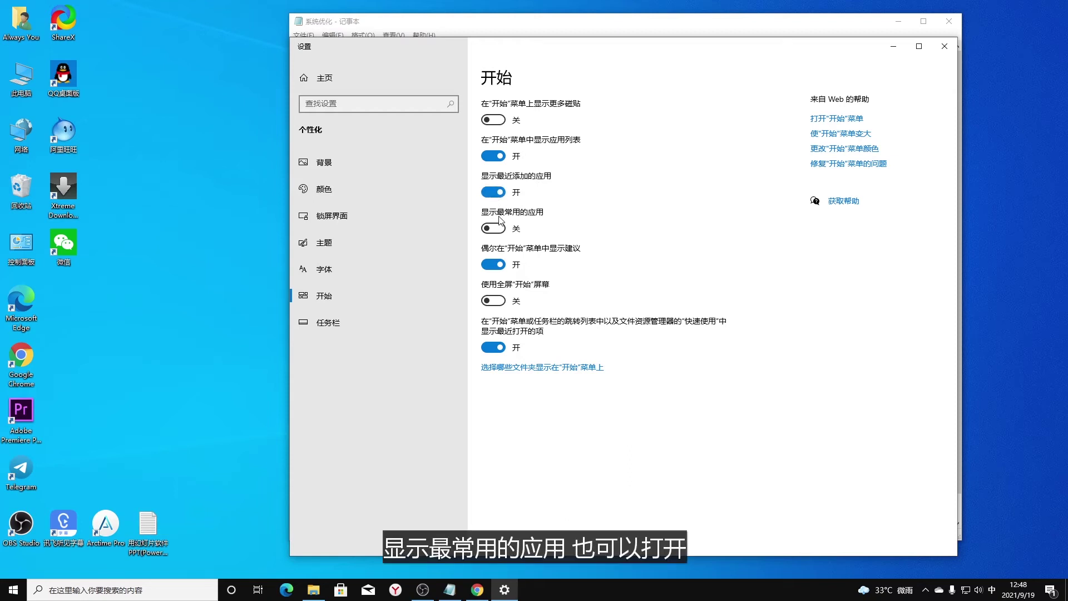
click(494, 228)
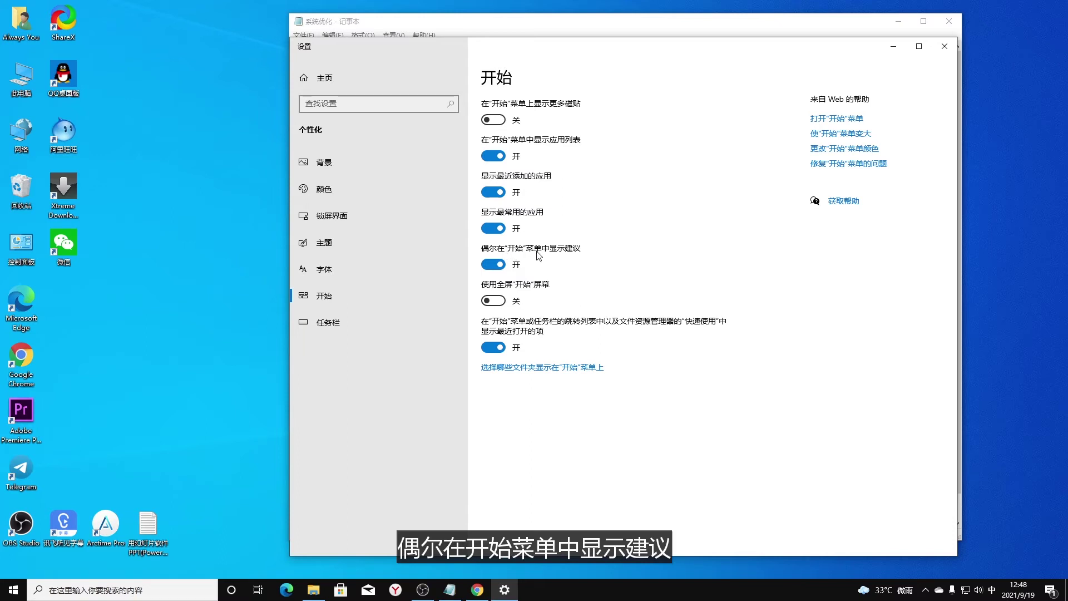
click(491, 265)
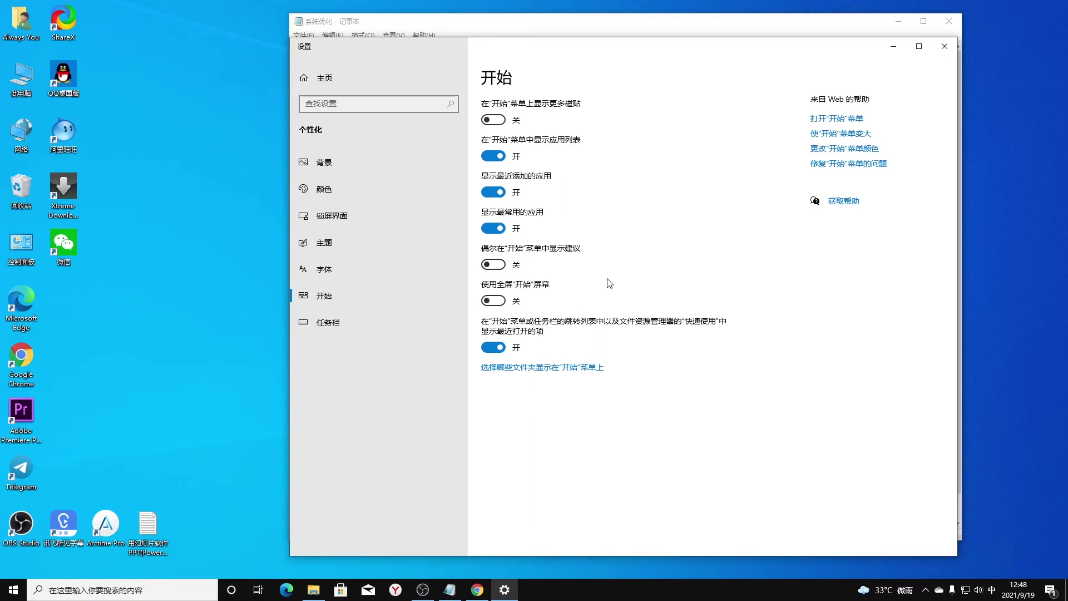
click(944, 47)
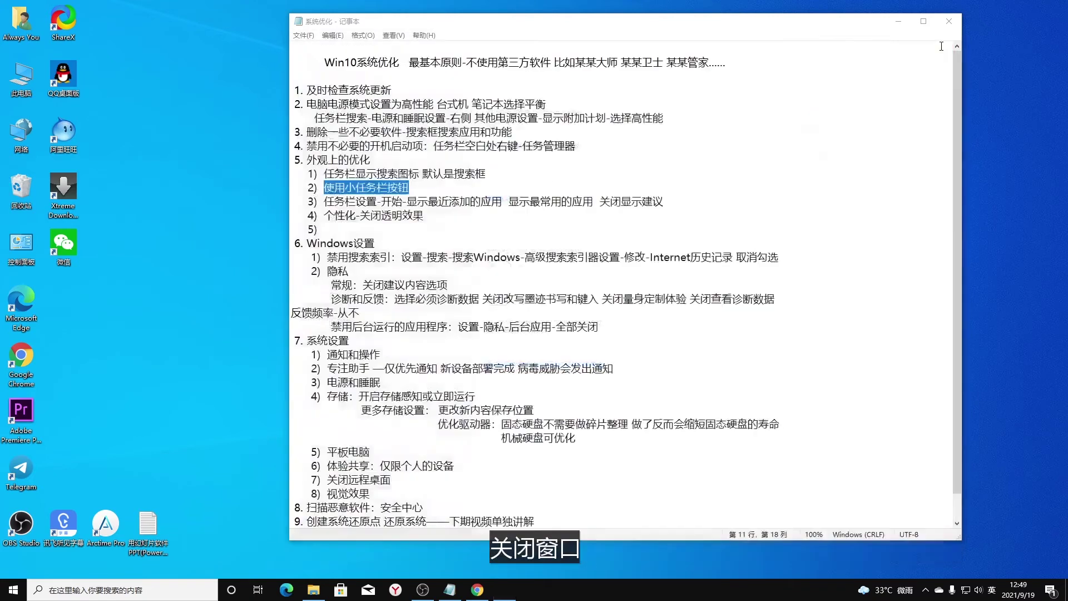
- Open the colour settings in the desktop personalisation and turn on transparency effects (透明效果)
right_click(151, 93)
click(186, 246)
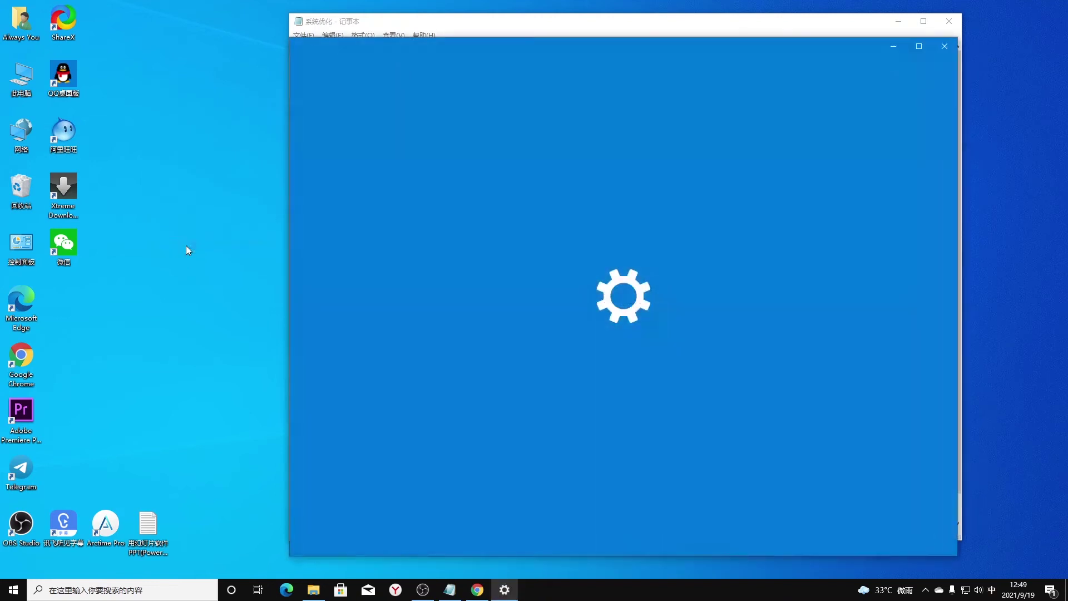
click(340, 190)
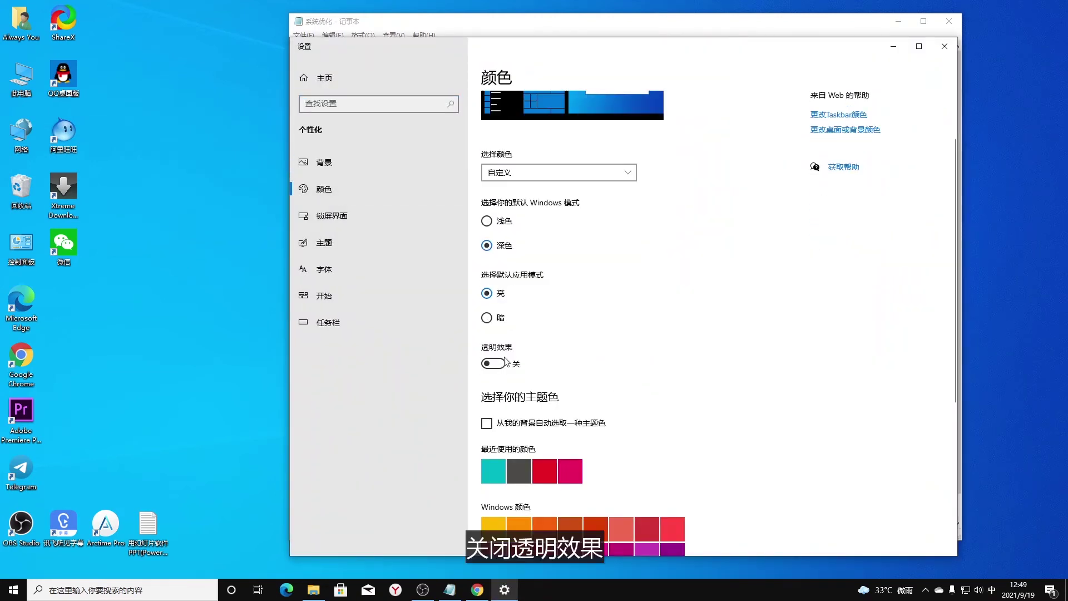
click(502, 366)
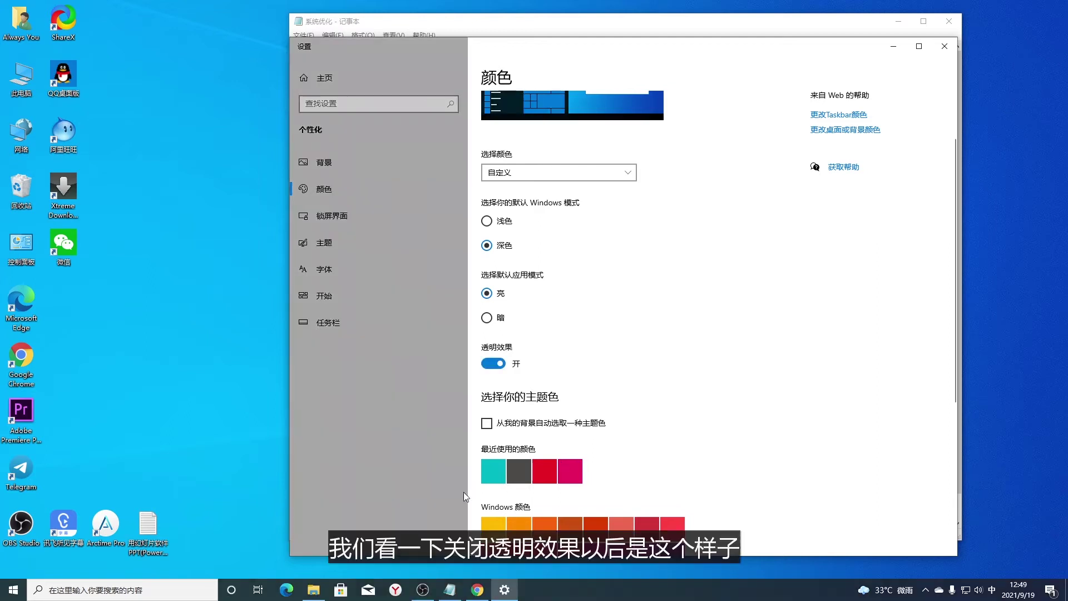
- Turn off transparency effects (透明效果) in the colour settings
click(492, 364)
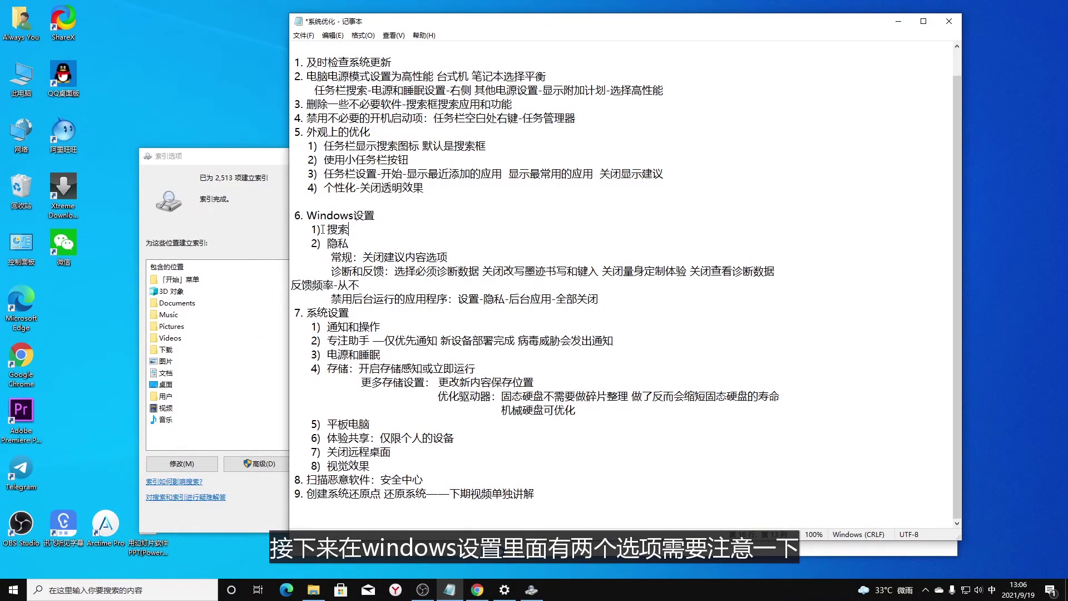
- Open the search (搜索) settings to review the permissions and history page, and close the window
right_click(14, 590)
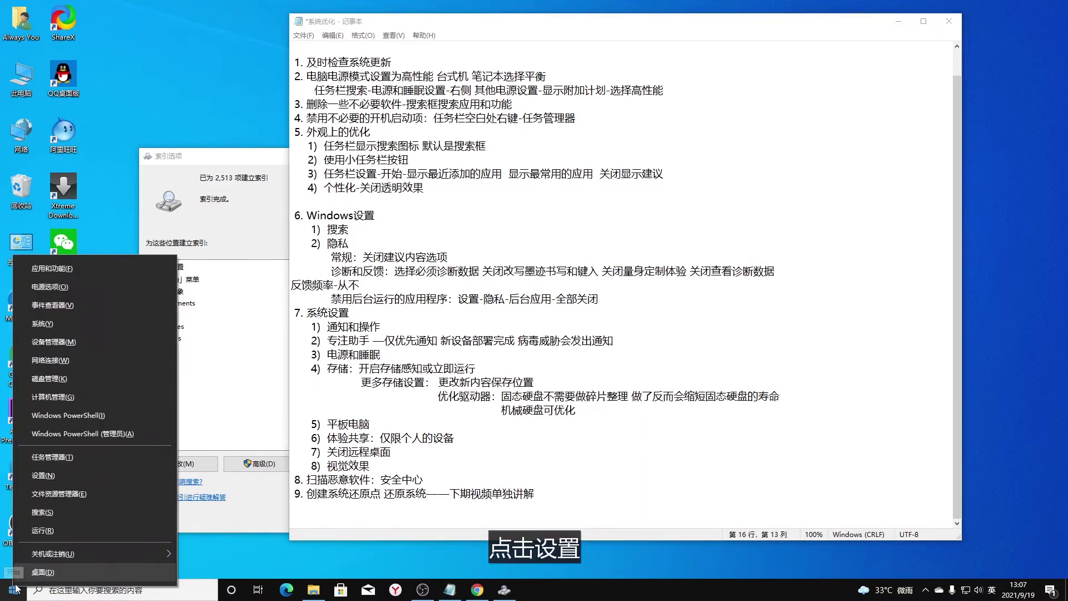
click(49, 476)
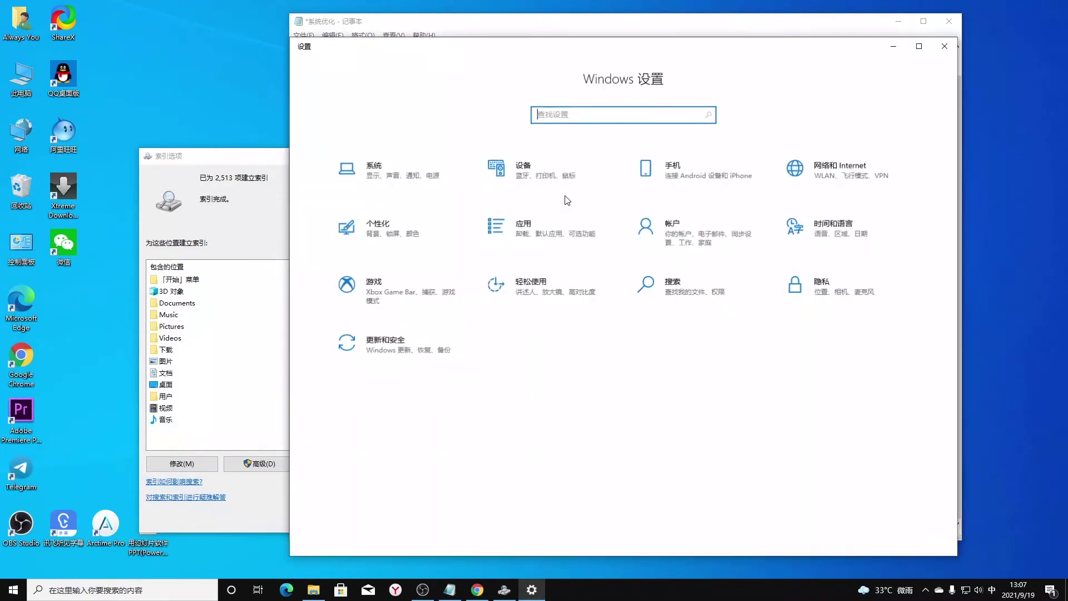
click(678, 289)
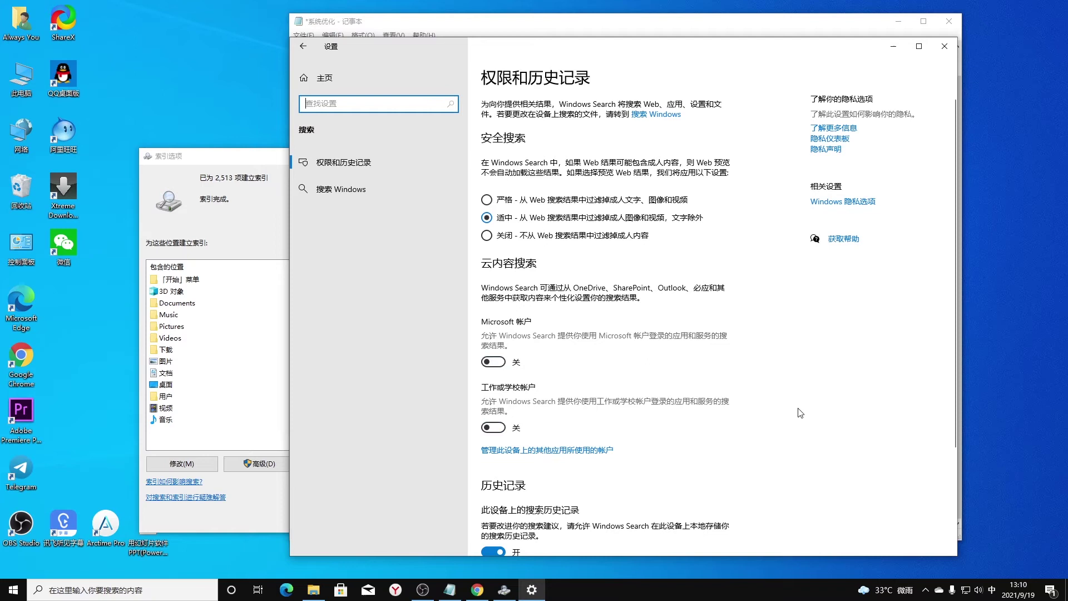
click(945, 46)
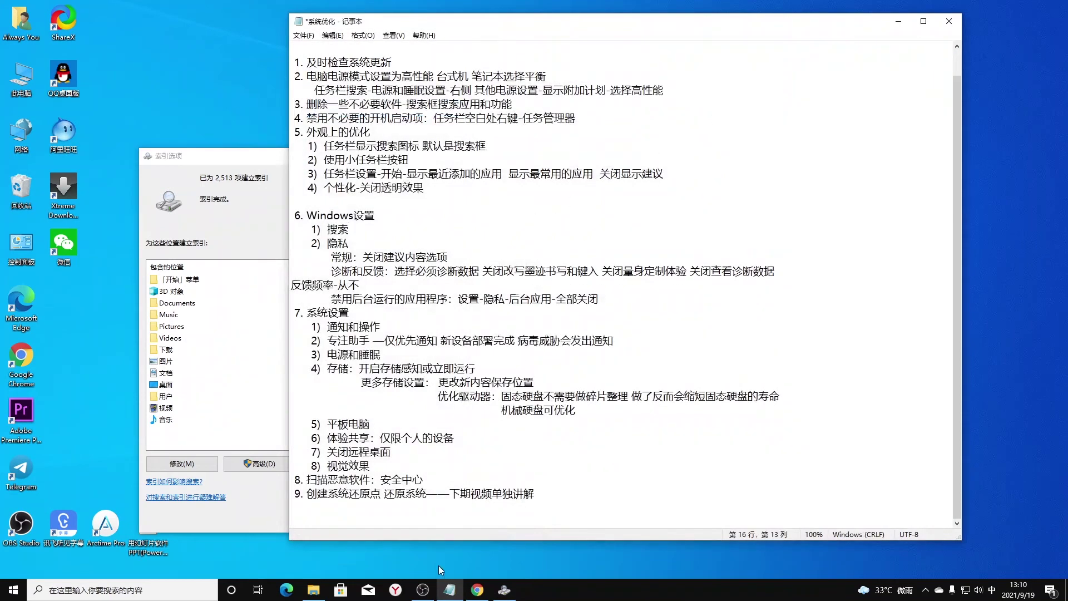
- In the general privacy settings, turn off website language-list access, app-launch tracking, and suggested content in the Settings app
right_click(14, 590)
click(49, 474)
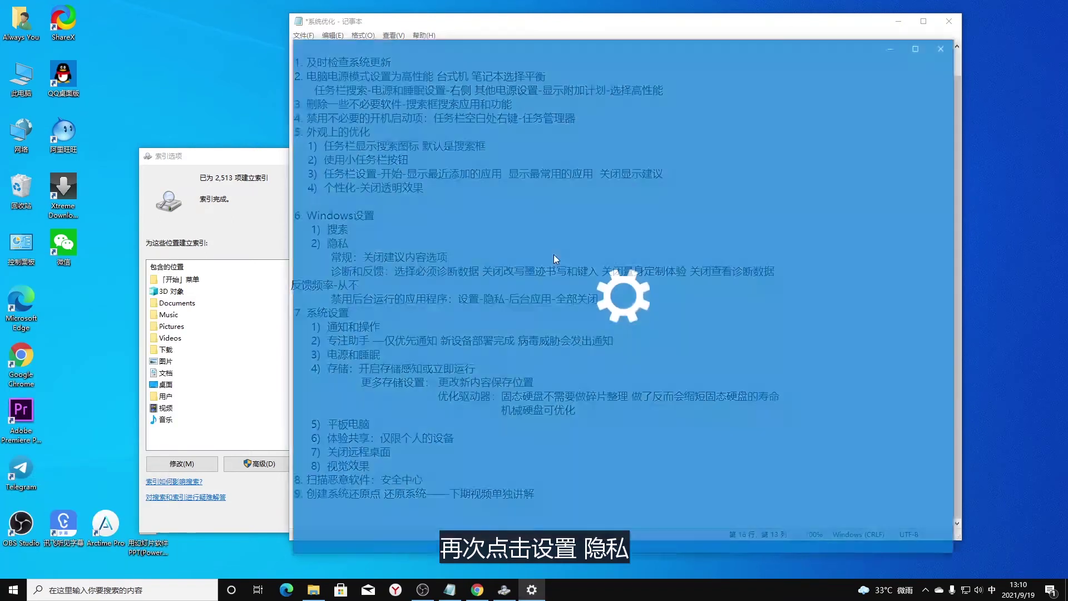
click(814, 286)
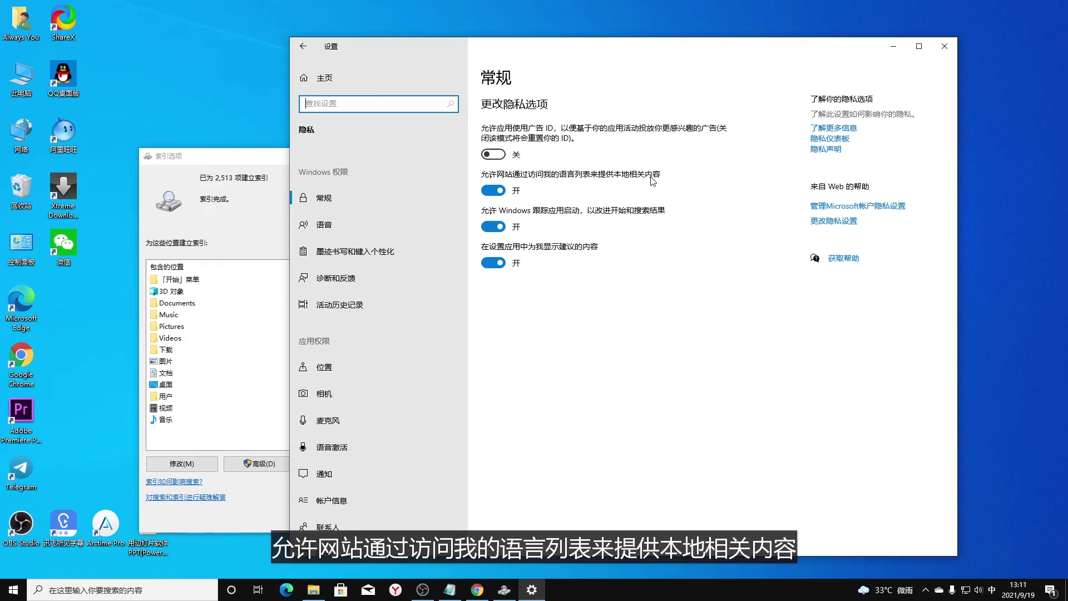
click(497, 191)
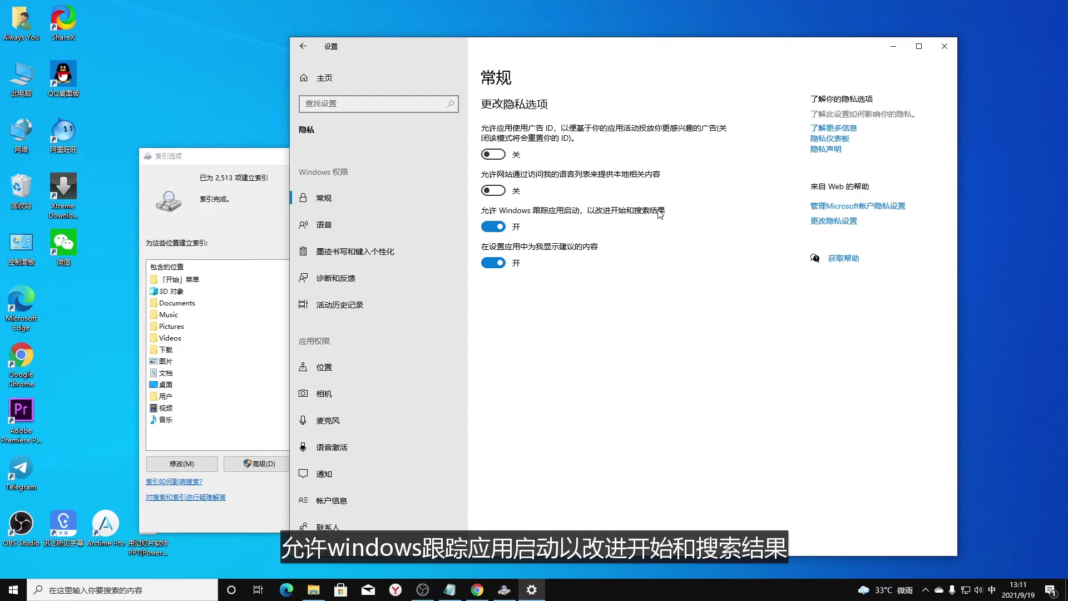
click(493, 227)
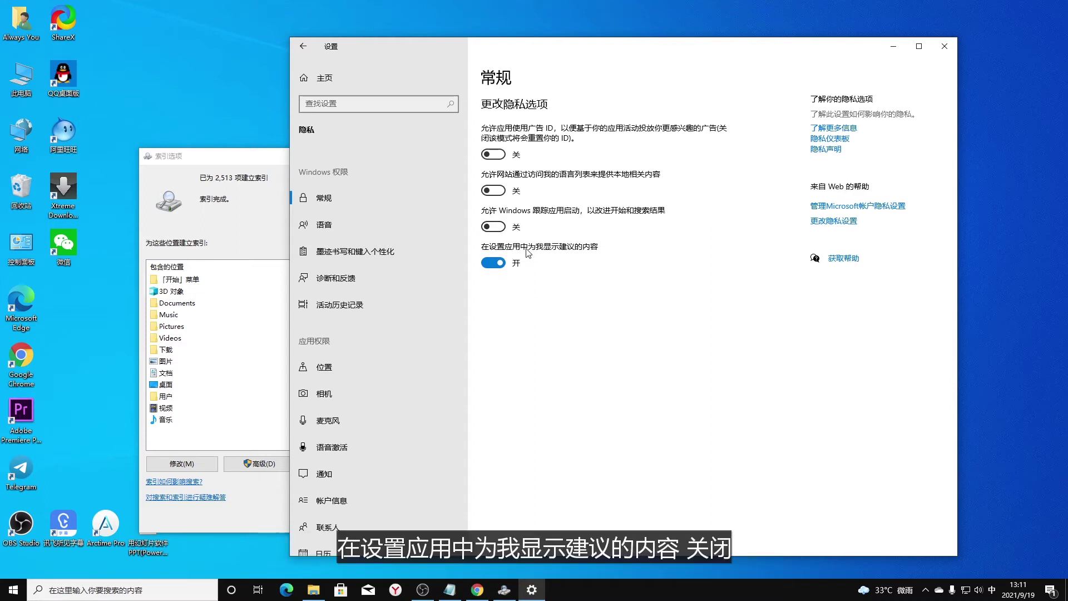
click(493, 263)
- In diagnostics and feedback (诊断和反馈), select required diagnostic data (必需诊断数据) and turn off tailored experiences (量身定制的体验)
scroll(376, 223, down, 2)
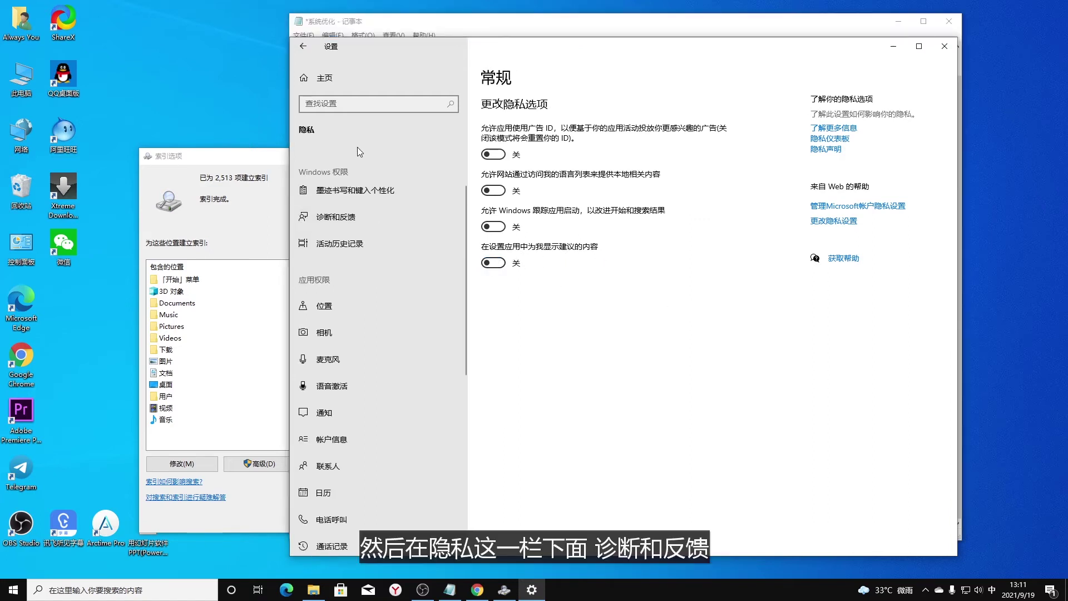
click(336, 218)
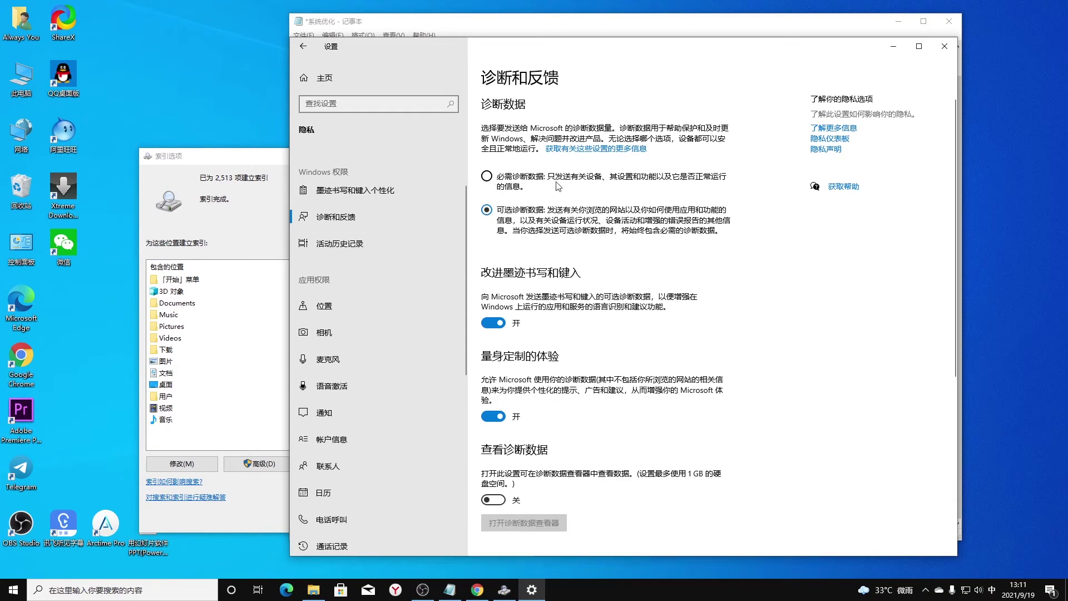
click(487, 176)
scroll(506, 310, down, 2)
click(492, 351)
scroll(630, 353, down, 3)
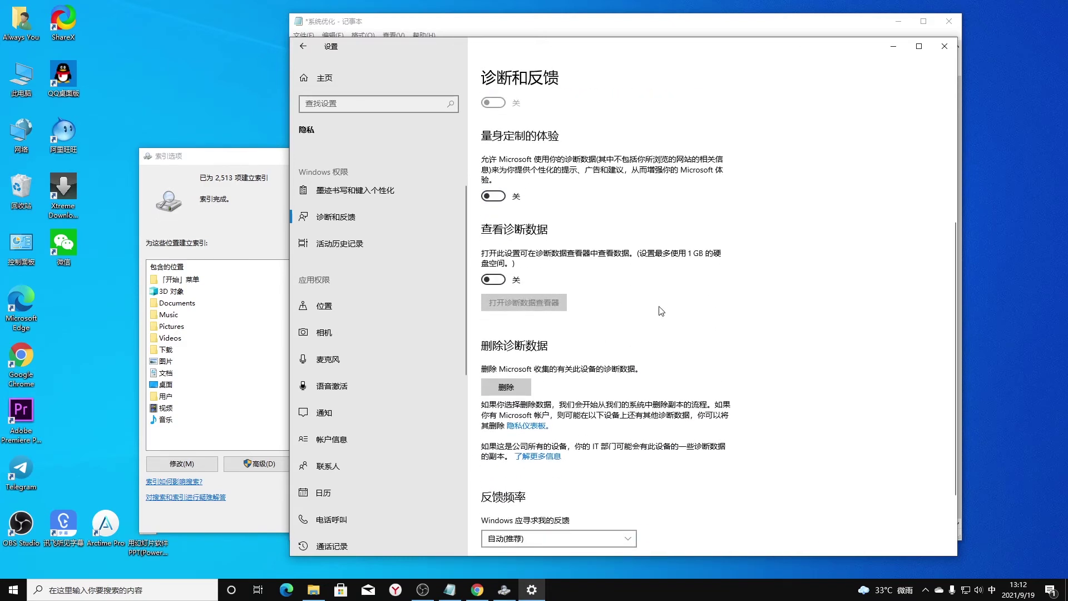
- Set the feedback frequency (反馈频率) to never (从不)
scroll(661, 310, down, 2)
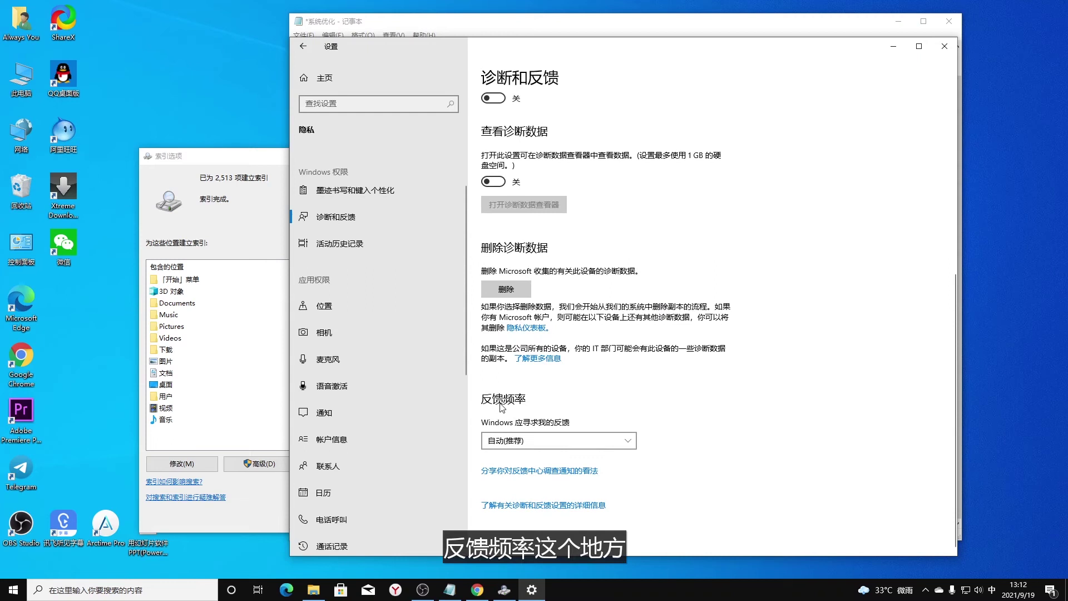
click(627, 441)
click(503, 511)
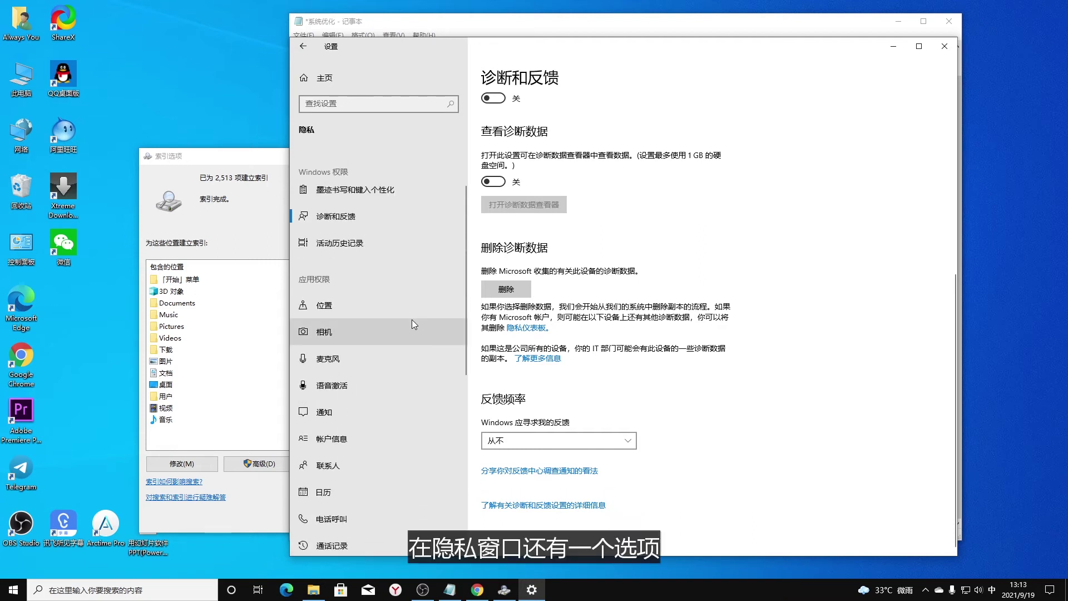
- In the background apps (后台应用) privacy settings, turn off letting apps run in the background and look through the app list
scroll(428, 198, down, 6)
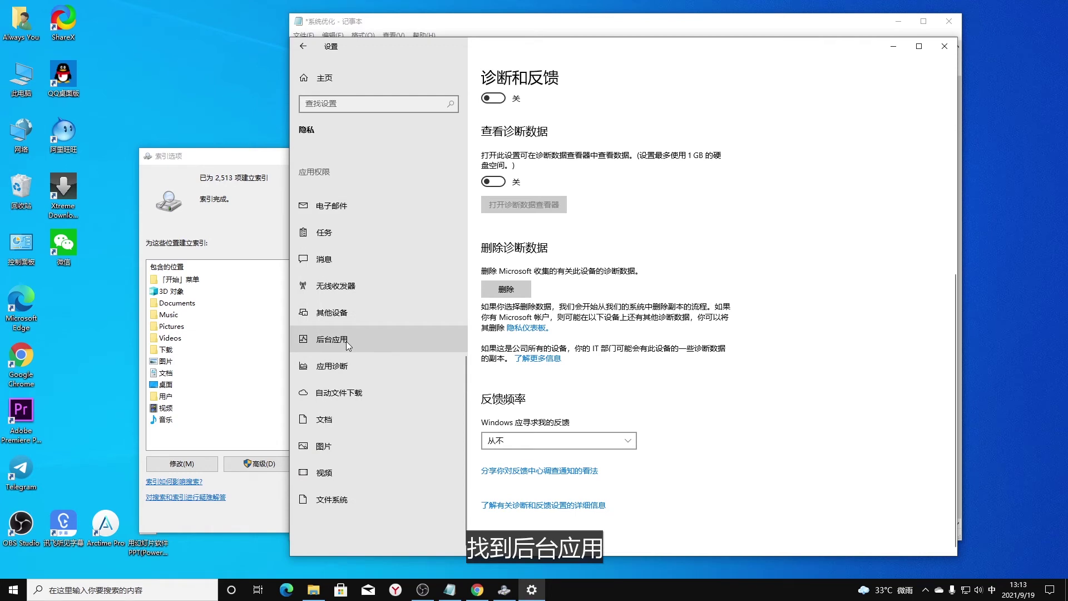
click(346, 341)
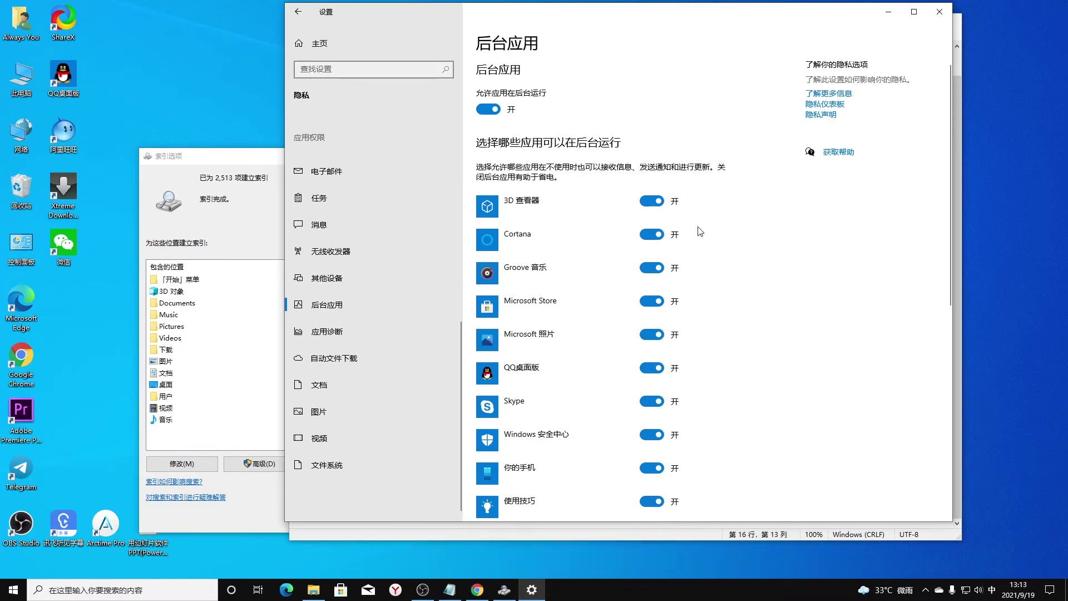
scroll(586, 268, down, 3)
scroll(581, 234, up, 2)
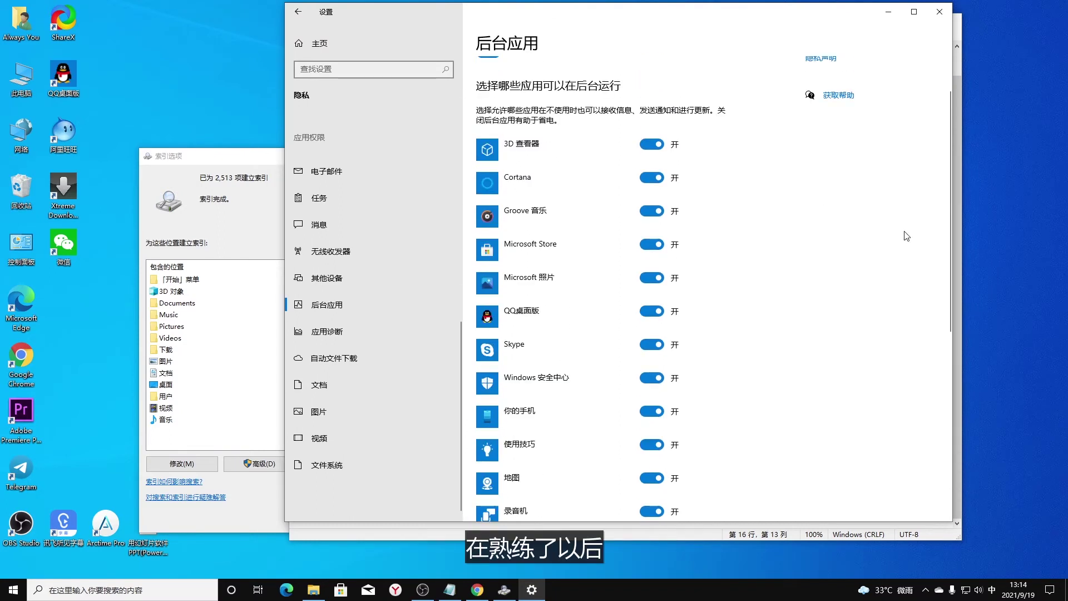
scroll(485, 102, up, 1)
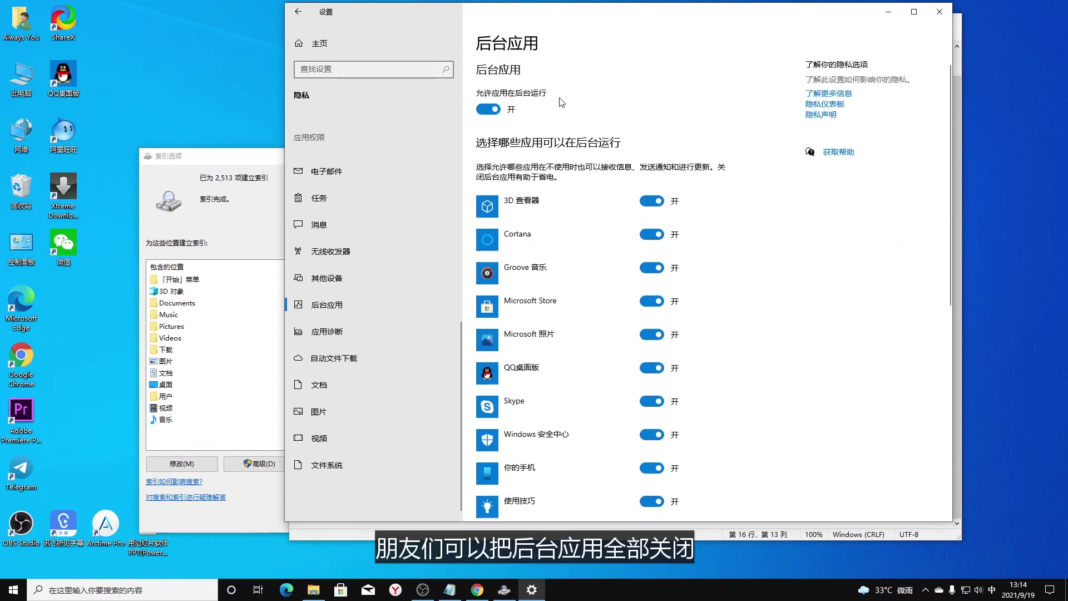
click(488, 109)
scroll(803, 330, down, 5)
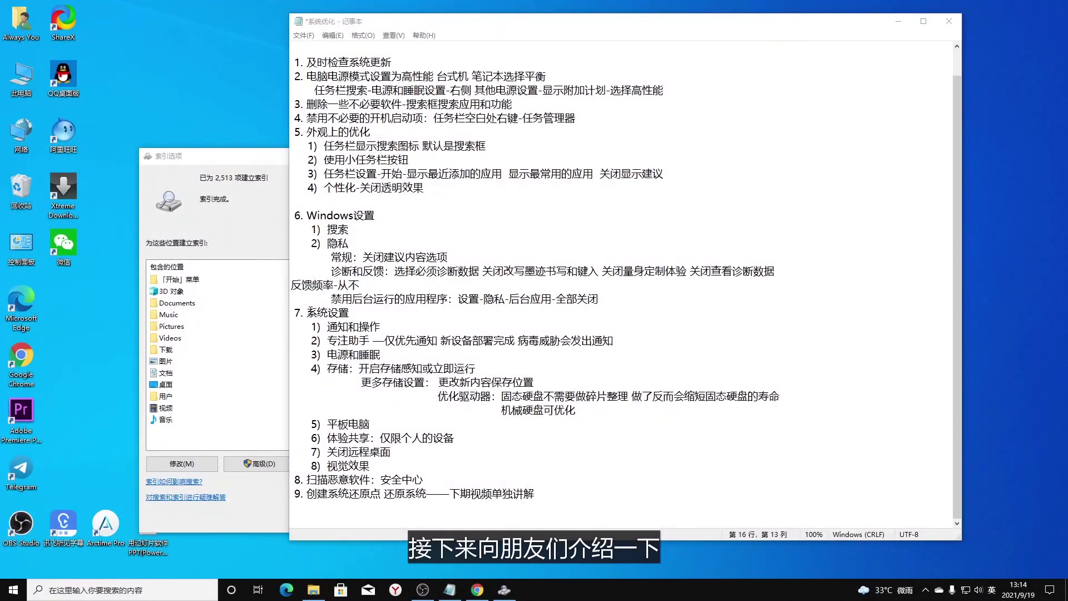
- Point out the 系统设置 item in the notes and open notifications and actions (通知和操作) in the system settings
drag(317, 312, 349, 312)
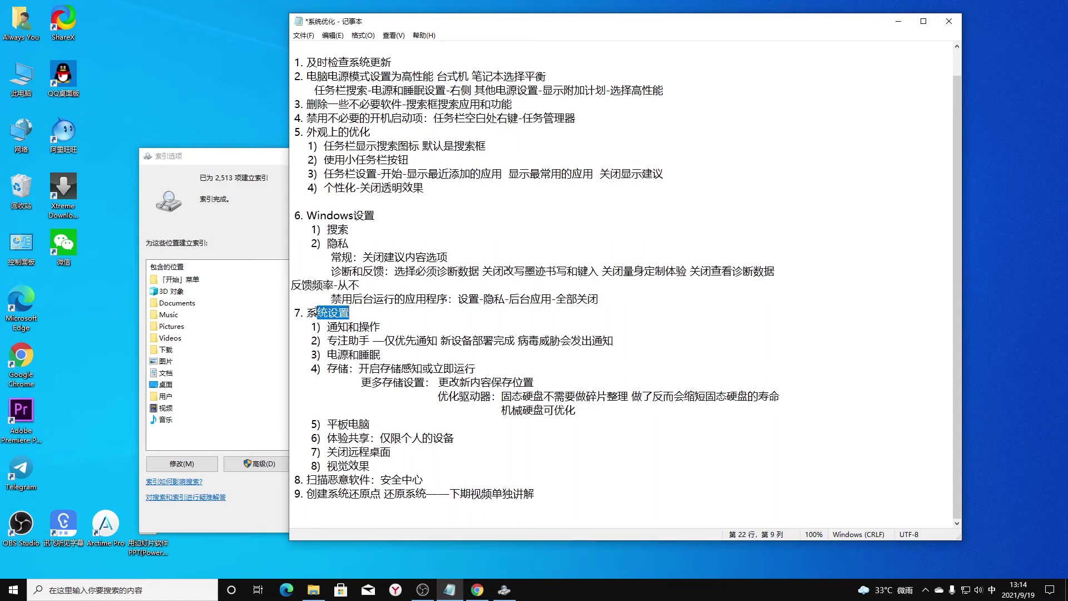
click(185, 598)
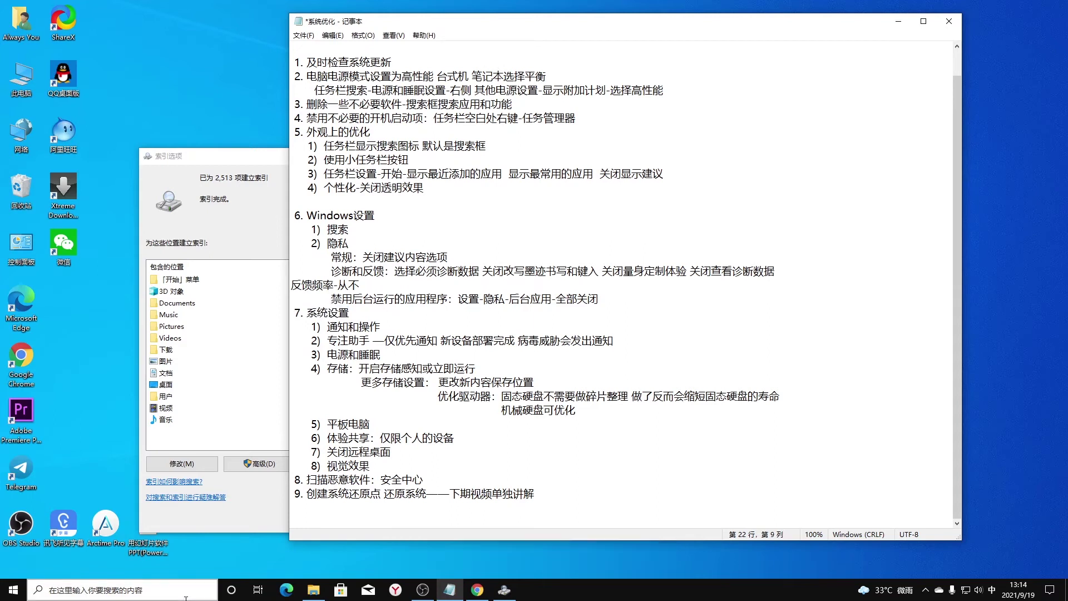
right_click(16, 593)
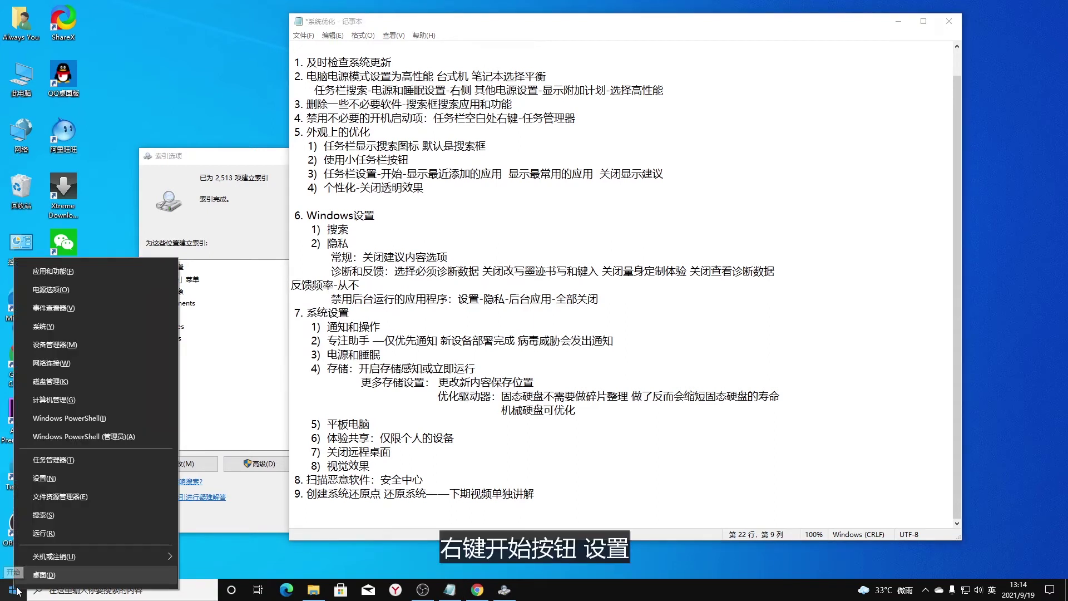
click(55, 478)
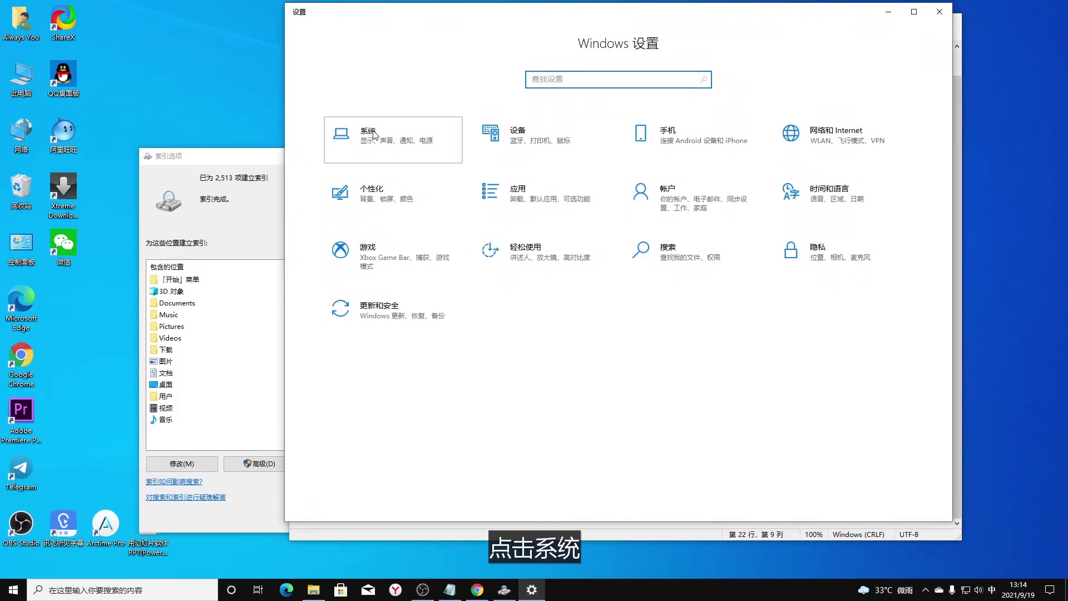
click(373, 130)
click(333, 181)
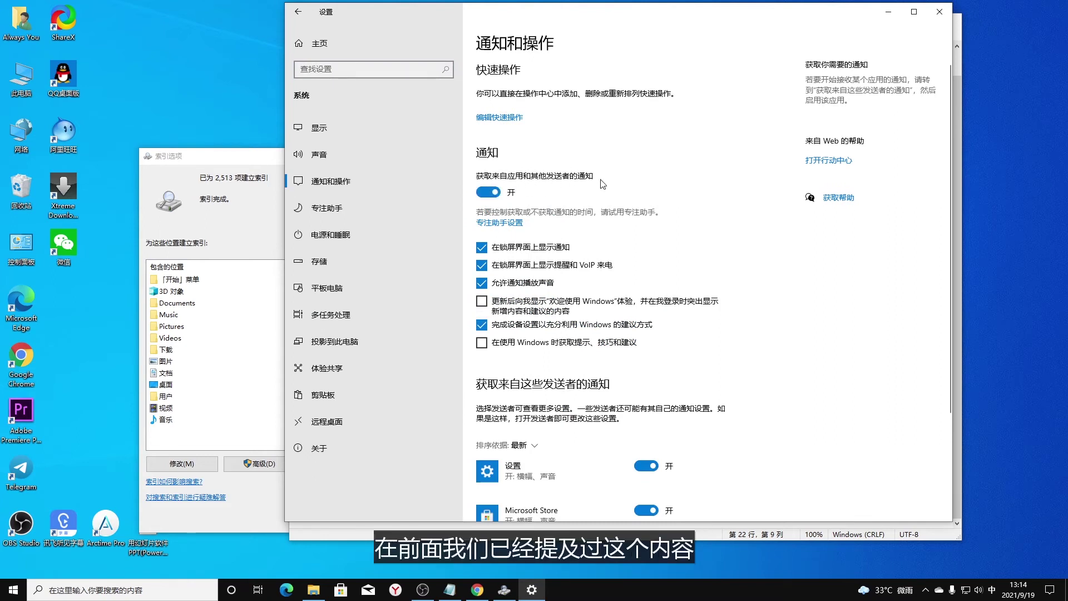
- Turn off notifications from apps and other senders, and clear the suggestion option for finishing device setup
click(482, 193)
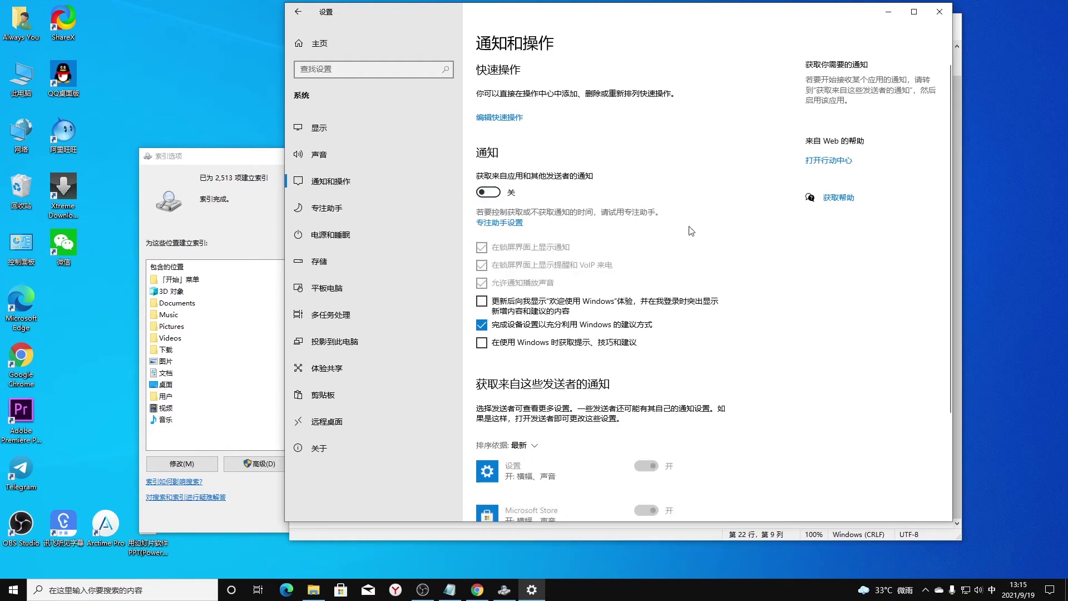
scroll(690, 231, down, 2)
click(481, 247)
scroll(698, 277, up, 2)
- Open the focus assist (专注助手) settings and highlight the matching notes on priority-only, new-device and virus-threat notifications
click(329, 208)
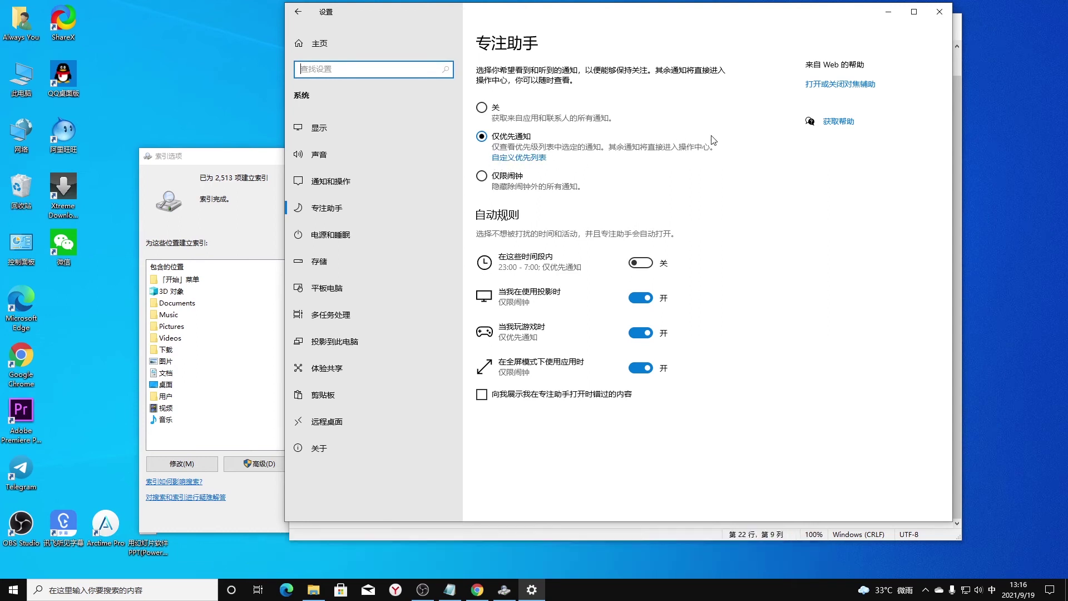
click(449, 590)
double_click(349, 340)
drag(385, 341, 603, 341)
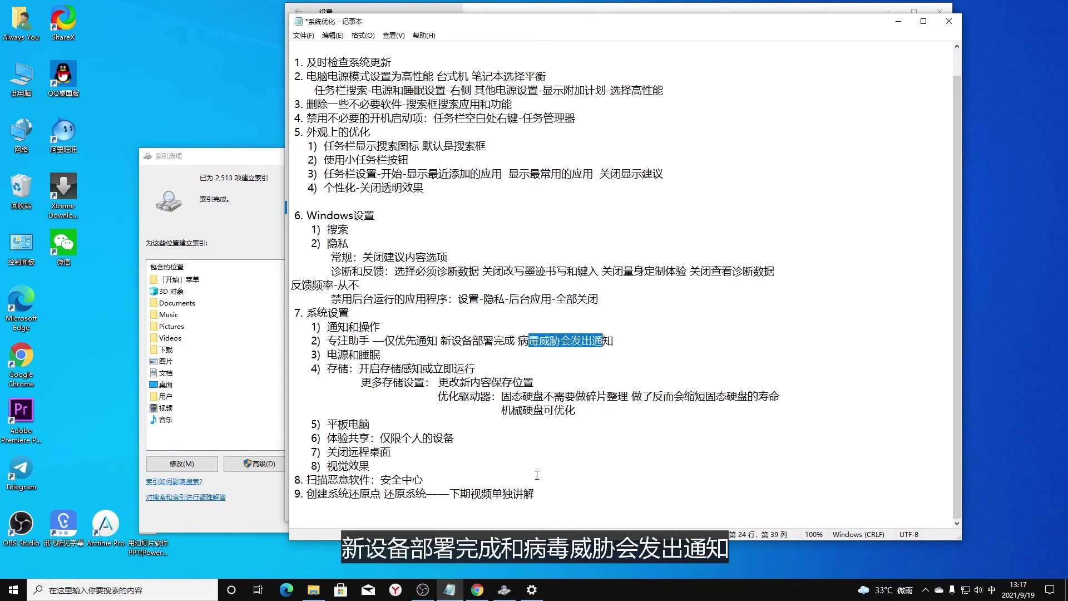
- View the power and sleep (电源和睡眠) settings and highlight the high-performance power mode item in the notes
key(alt+Tab)
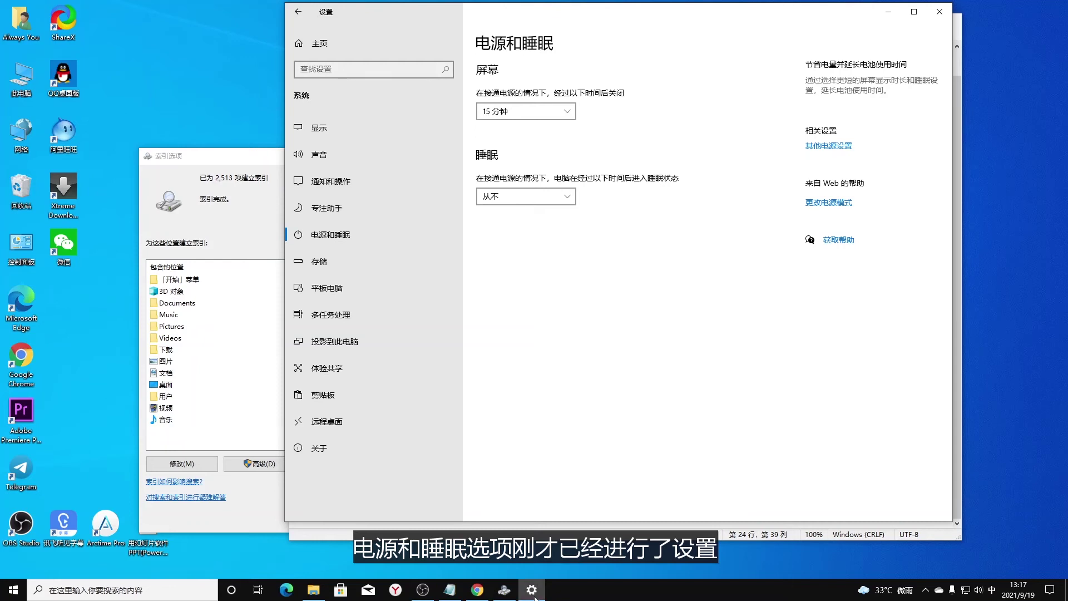
key(alt+Tab)
click(634, 106)
drag(369, 76, 435, 75)
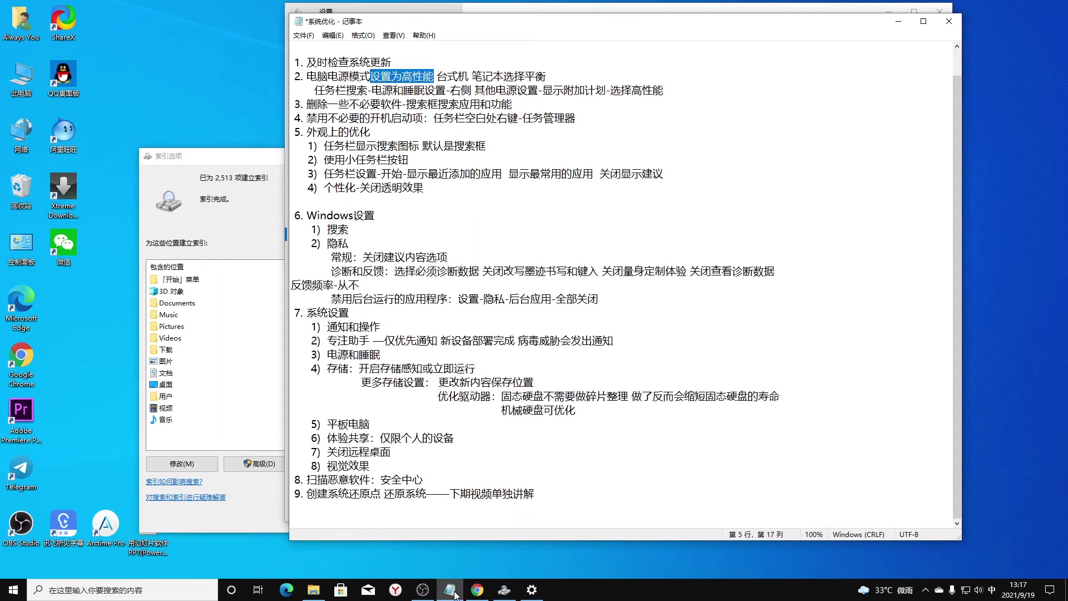
click(532, 589)
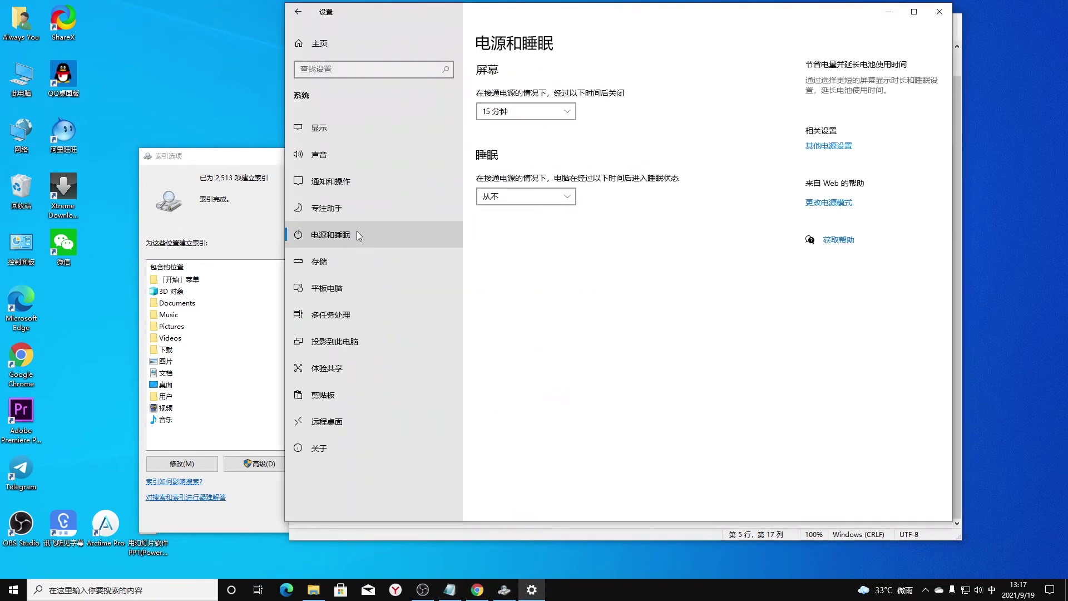
- Turn on Storage Sense in the storage (存储) settings
click(357, 262)
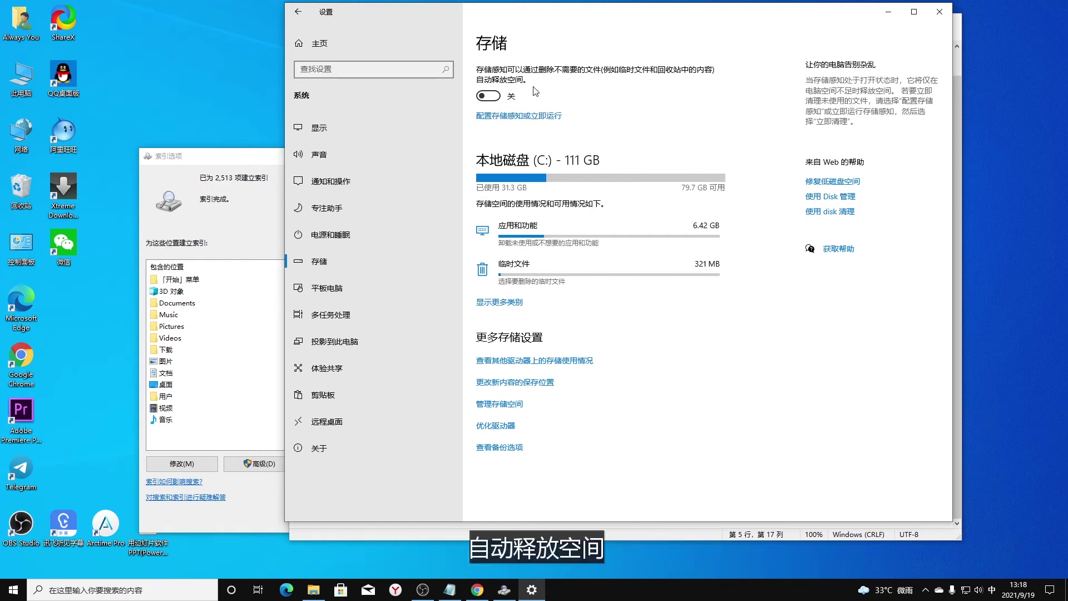
click(488, 96)
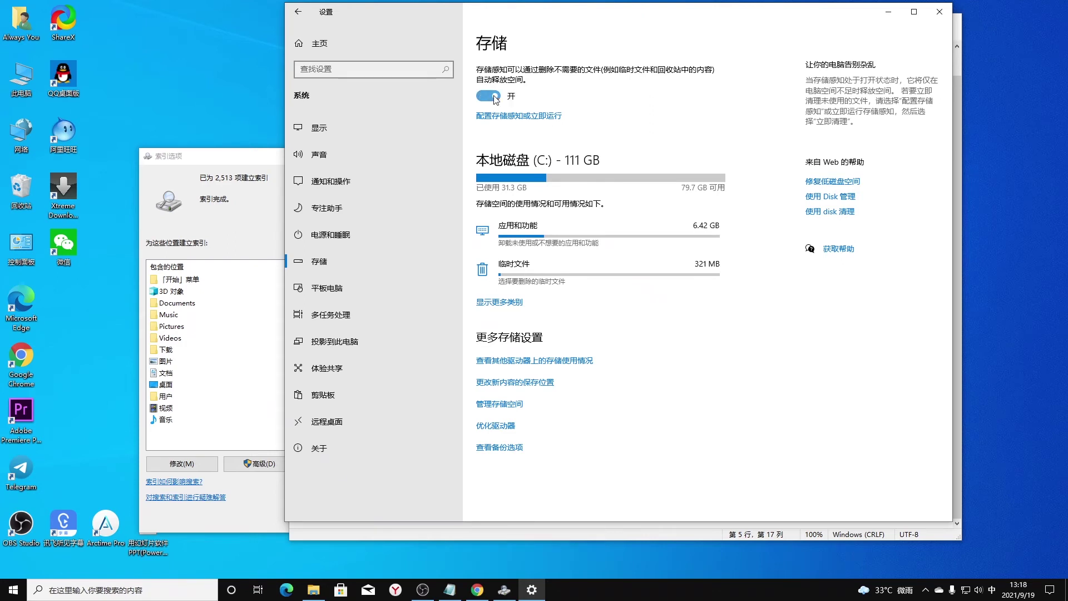
- Review the save locations for new content (更改新内容的保存位置), return to storage, and open drive optimisation (优化驱动器)
key(alt+Tab)
click(532, 591)
click(520, 383)
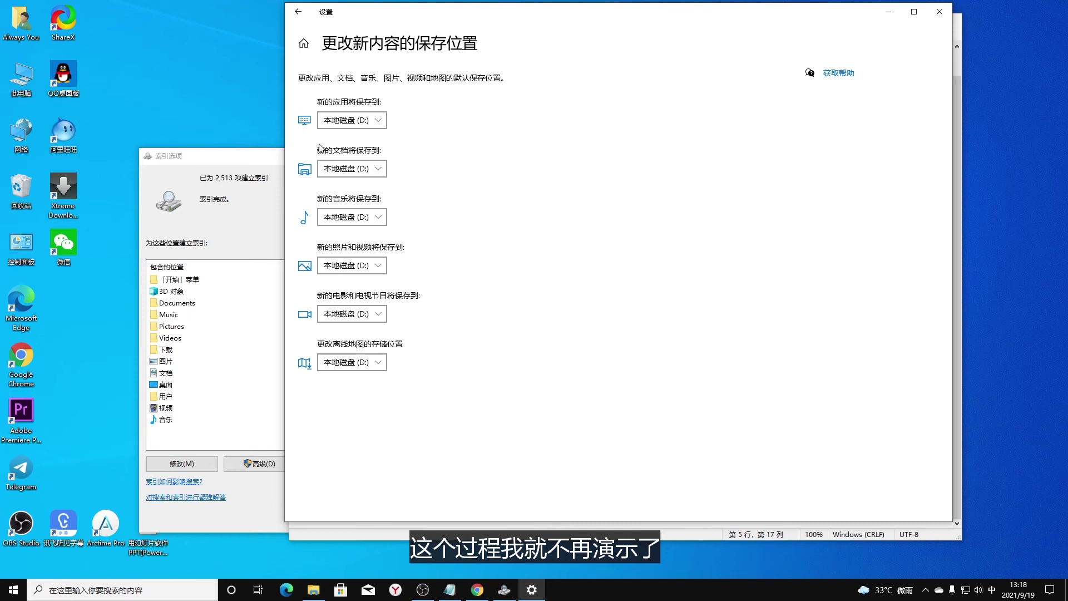
click(298, 14)
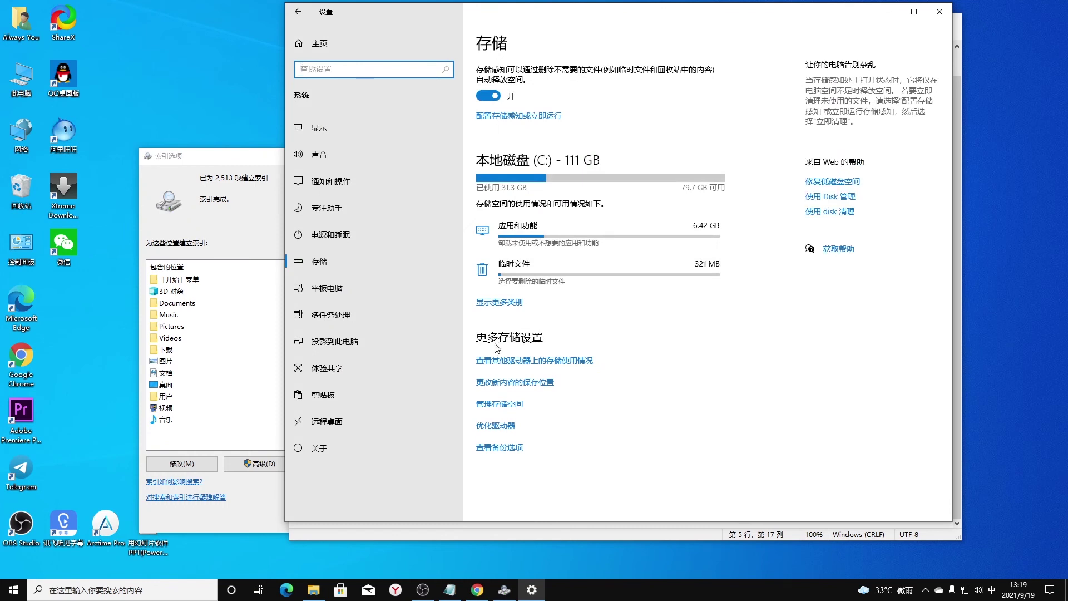
click(503, 428)
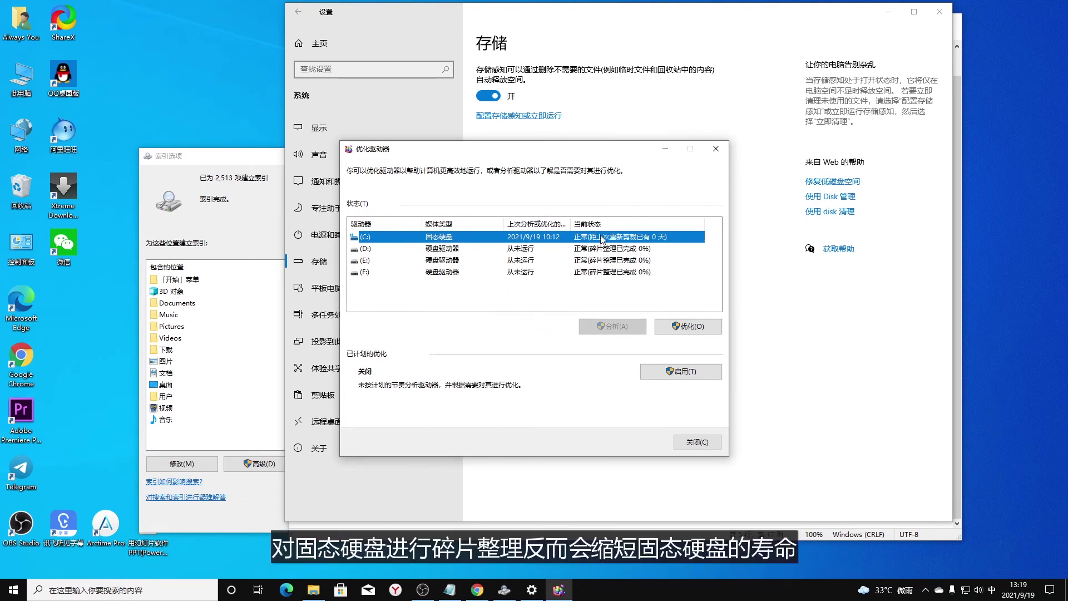
- Compare the solid-state C: drive with the D: hard drive in drive optimisation (优化驱动器) against the notes, then close the window
key(alt+Tab)
drag(663, 397, 768, 397)
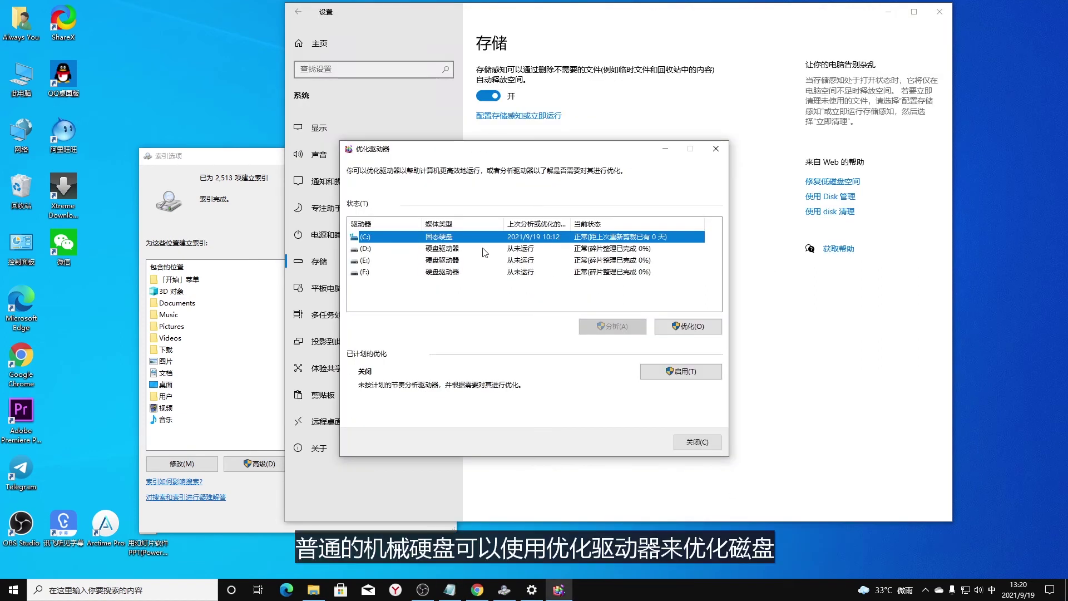
click(419, 251)
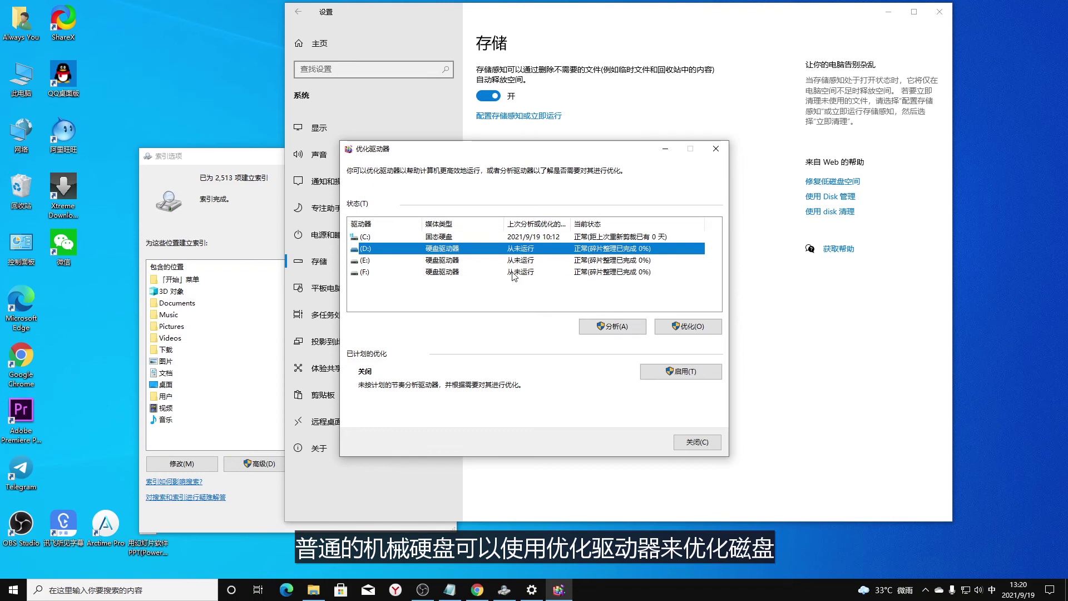
click(539, 236)
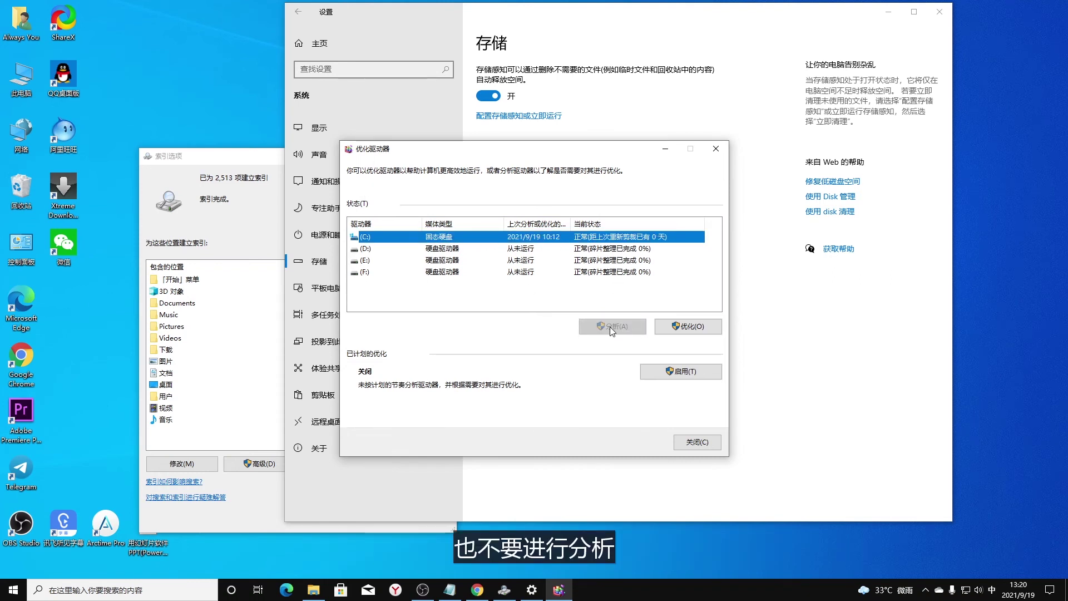
click(715, 148)
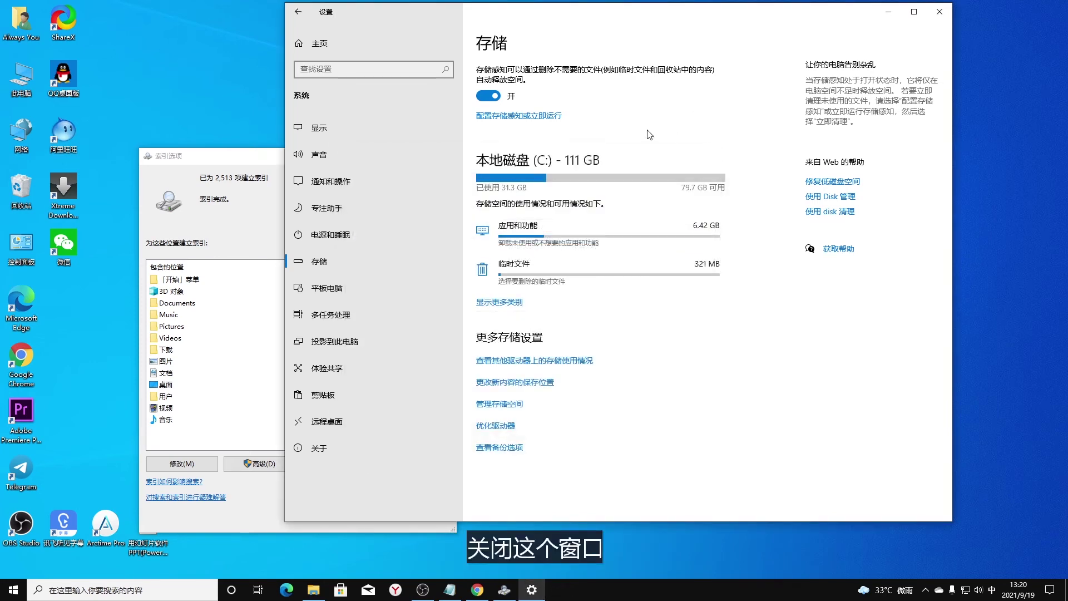
- In the tablet (平板电脑) settings, choose 从不使用平板模式 at sign-in and 不要切换到平板电脑模式 for use as a tablet
click(347, 288)
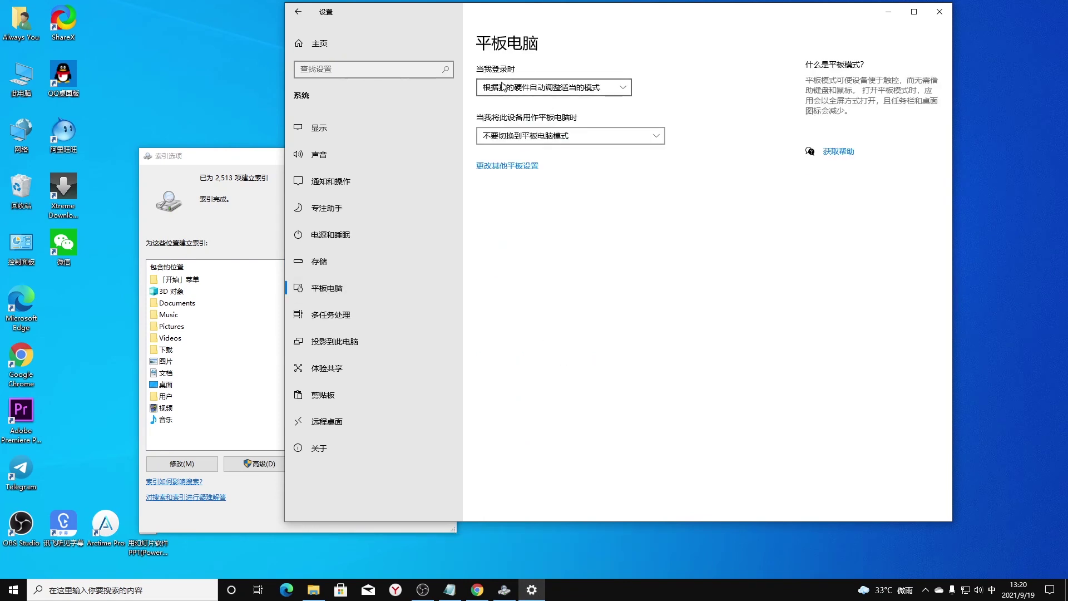
click(626, 92)
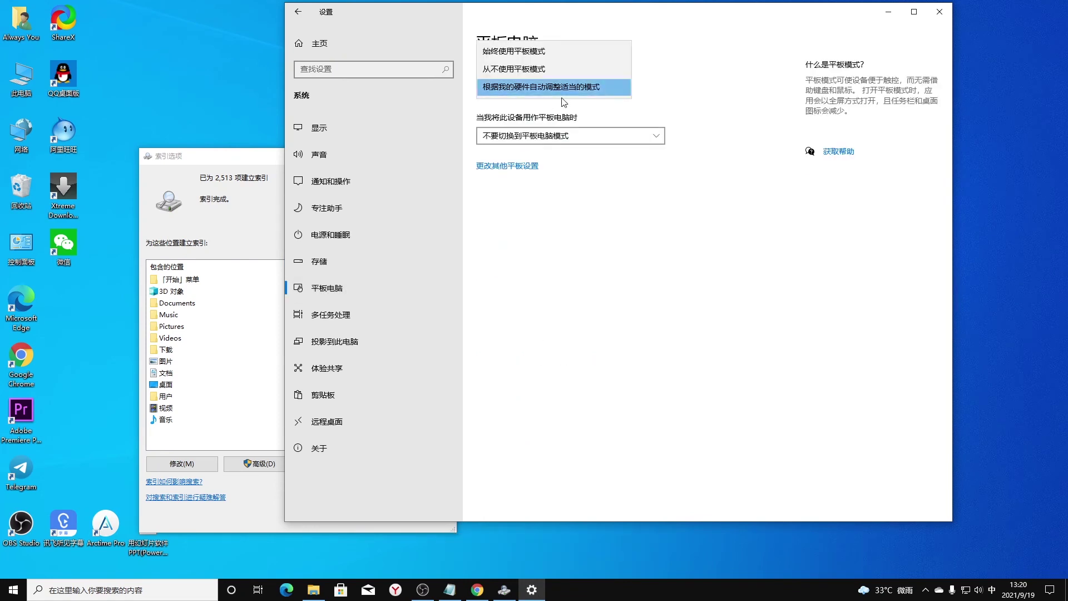
click(516, 71)
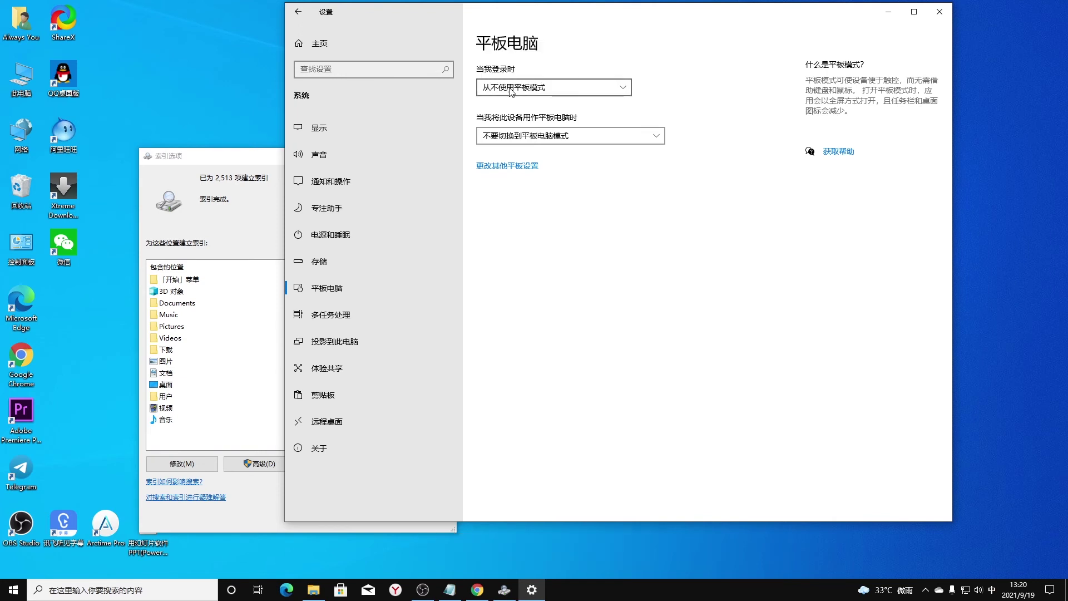
click(658, 139)
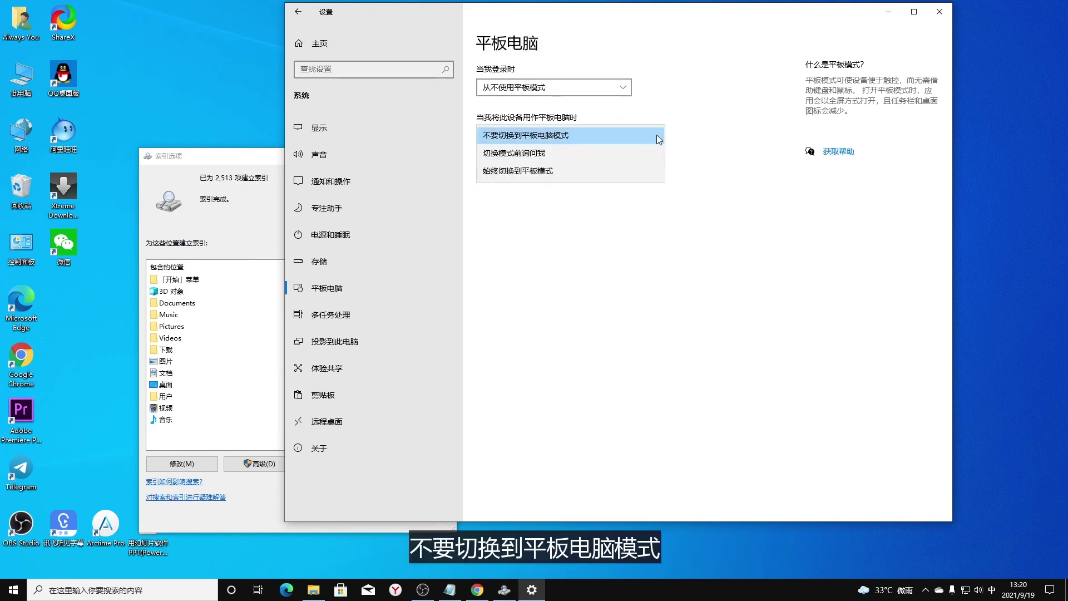
click(512, 138)
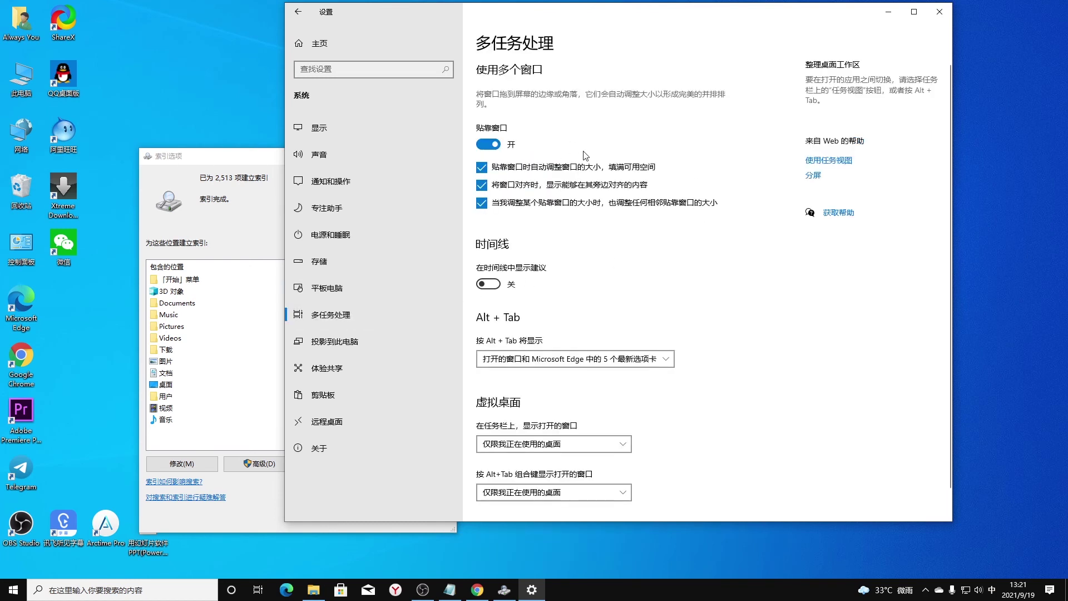
- Review the multitasking (多任务处理) settings and check that cross-device sharing in shared experiences (体验共享) is limited to 仅我的设备
scroll(617, 250, down, 1)
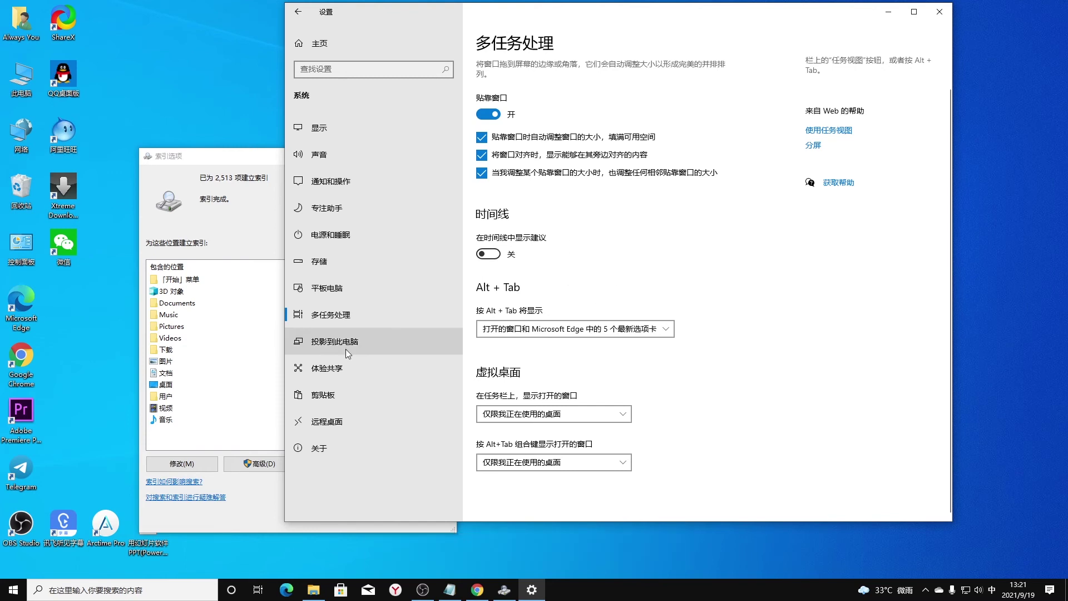
click(337, 368)
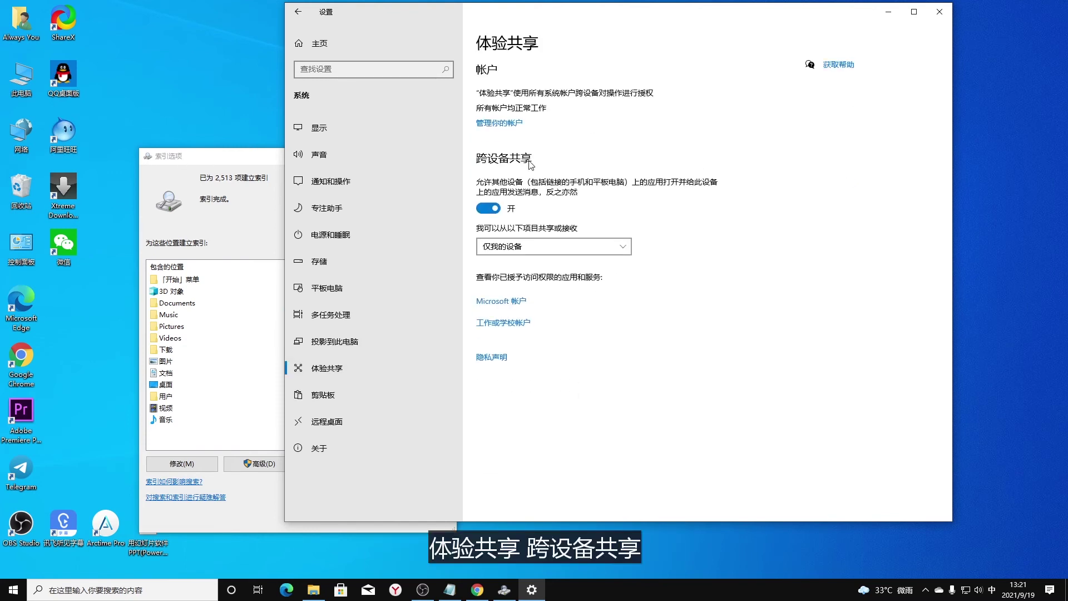
click(491, 248)
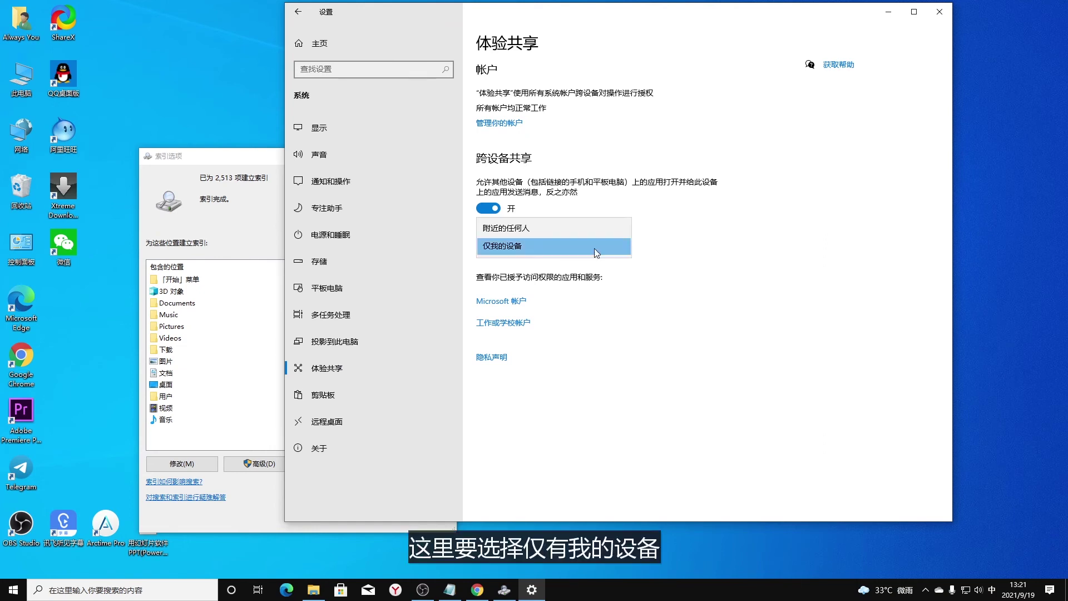
click(688, 233)
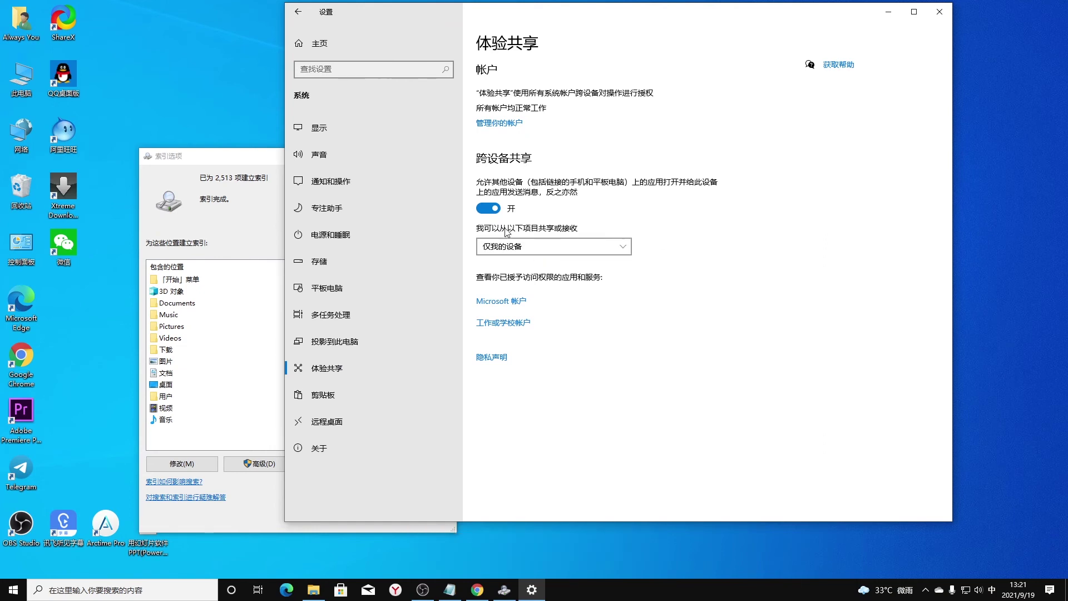
click(617, 252)
click(684, 239)
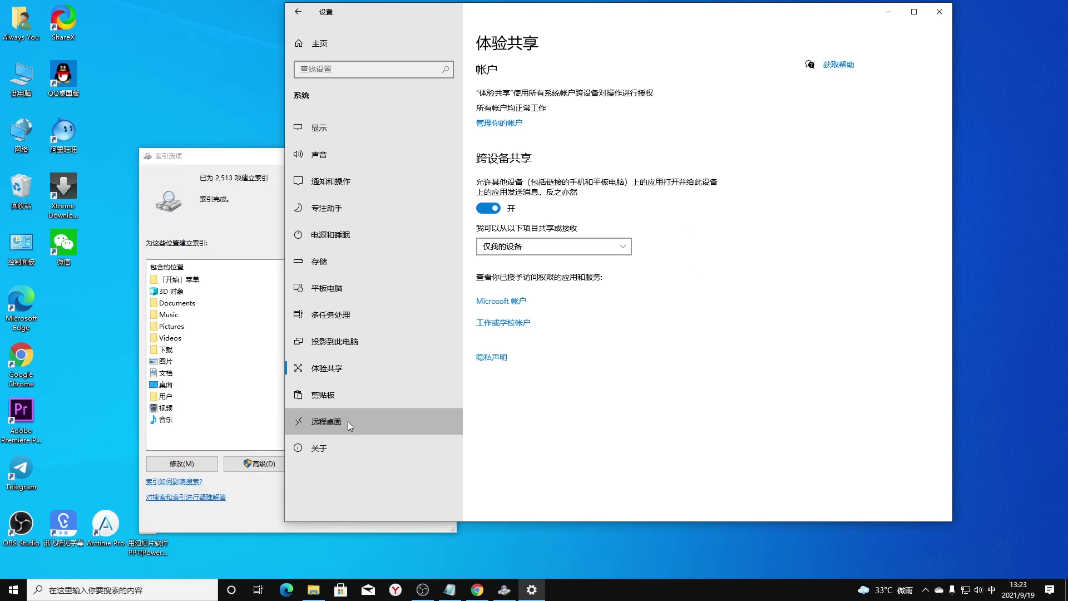
- Check the remote desktop (远程桌面) setting and open the performance options (性能选项) through the advanced system settings in About (关于)
click(348, 421)
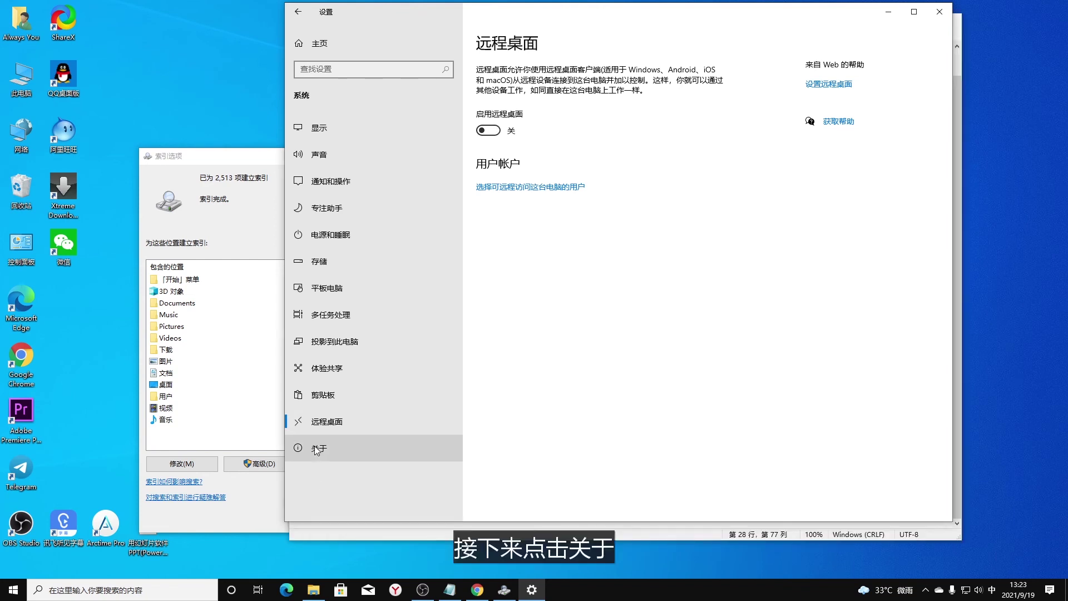
click(320, 450)
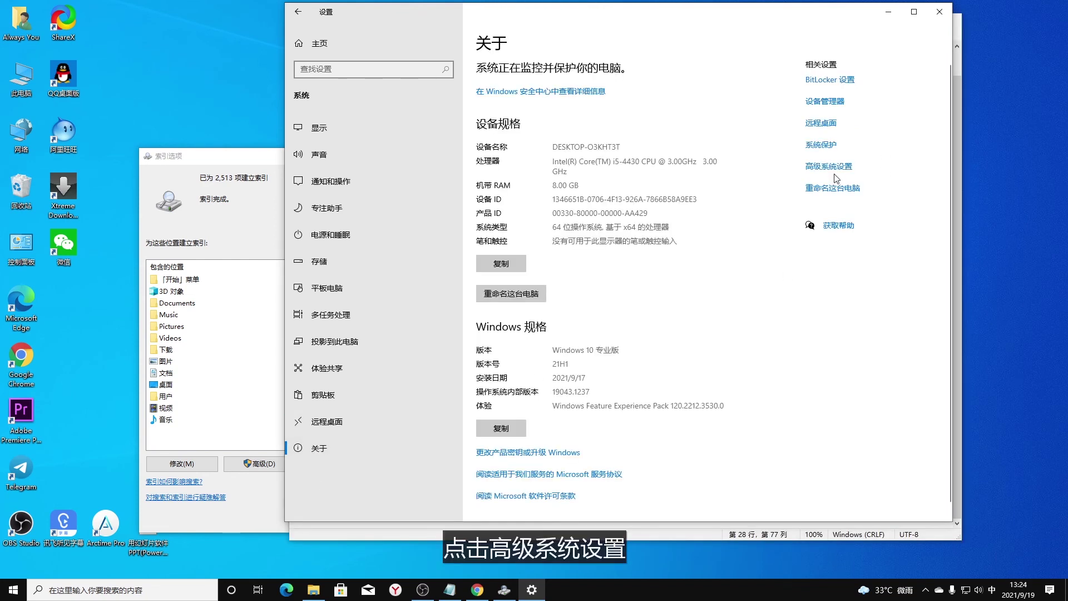
click(830, 167)
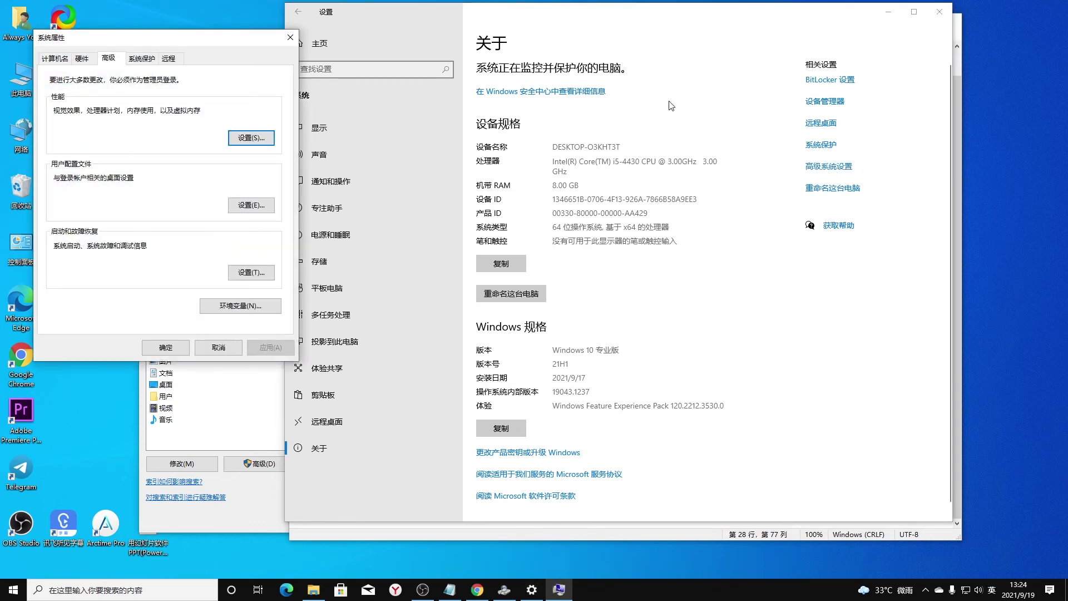
click(248, 141)
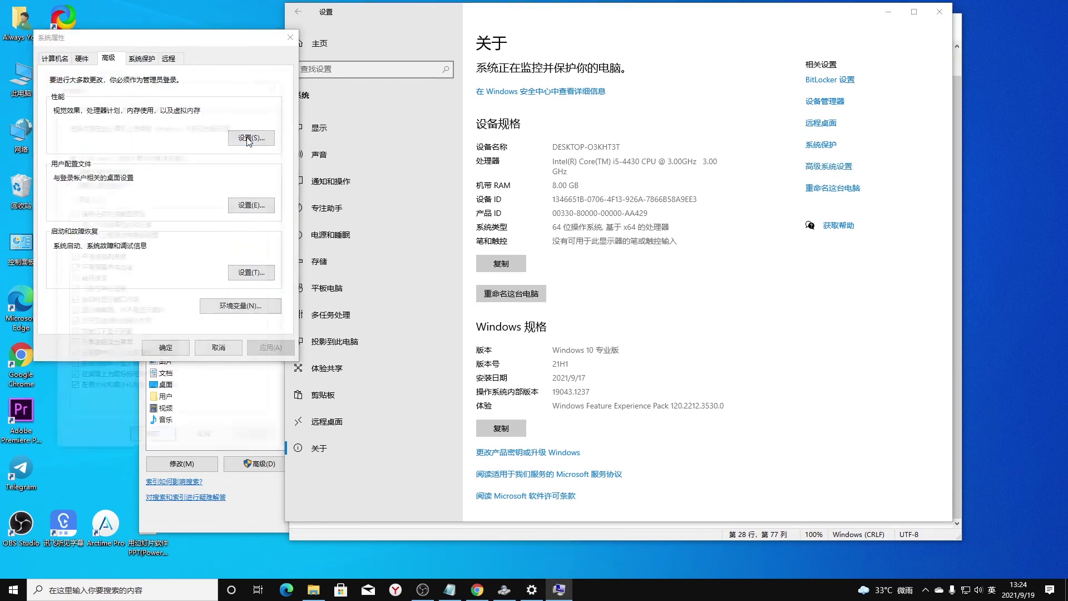
drag(219, 86, 596, 66)
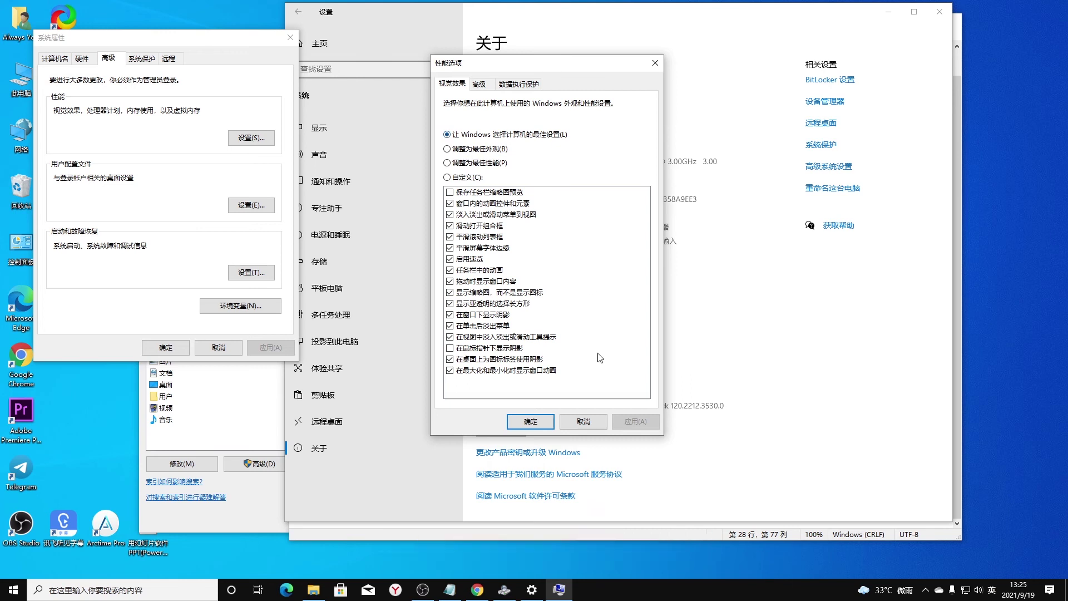
- Choose custom visual effects, enable 保存任务栏缩略图预览, and disable 窗口内的动画控件和元素, 淡入淡出或滑动菜单到视图 and 滑动打开组合框
click(448, 177)
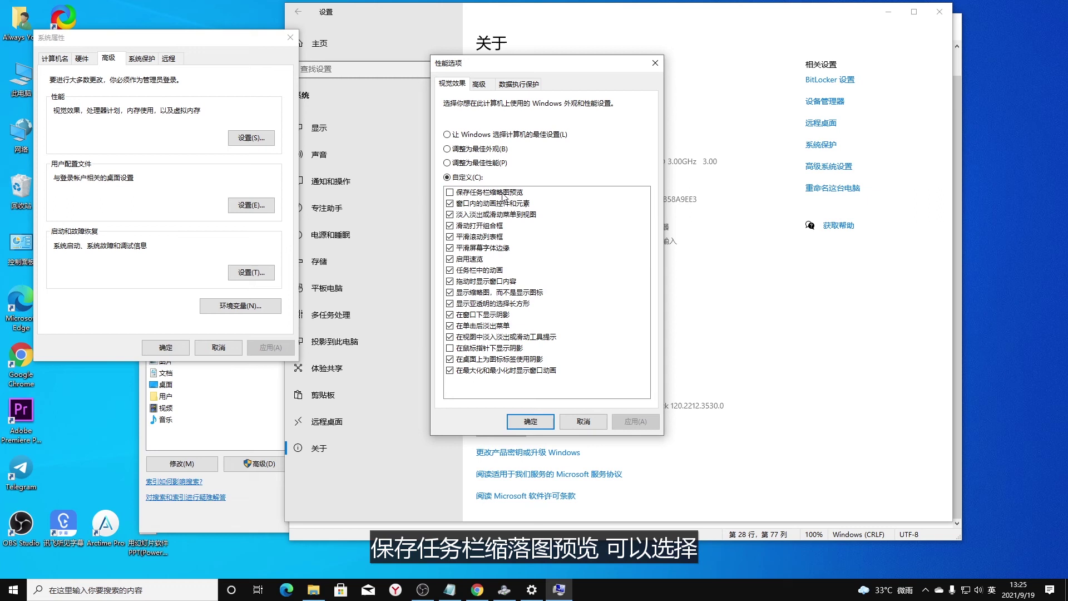
click(452, 194)
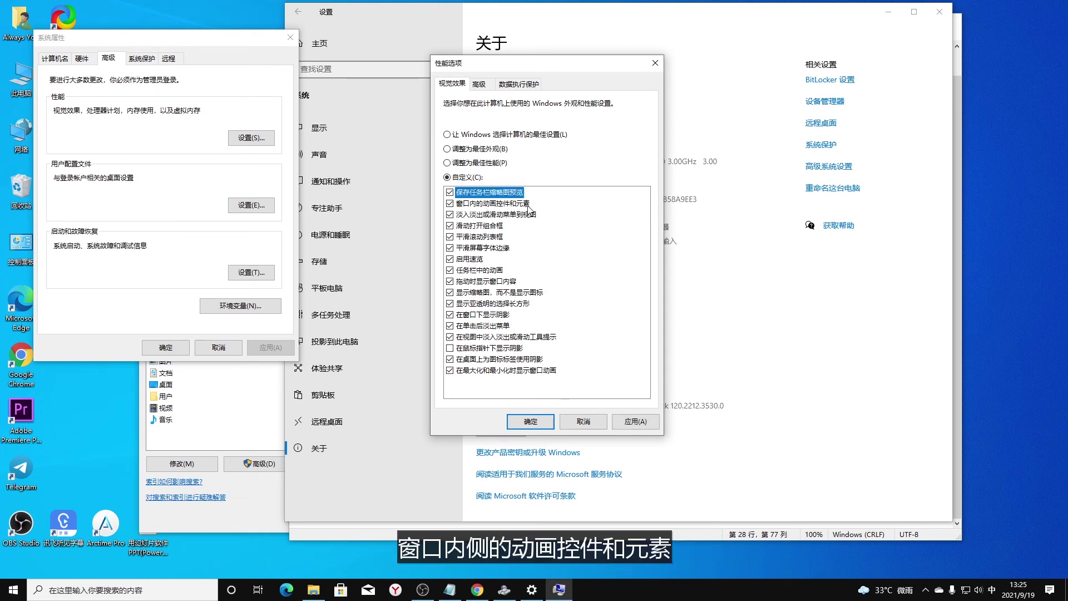
click(450, 203)
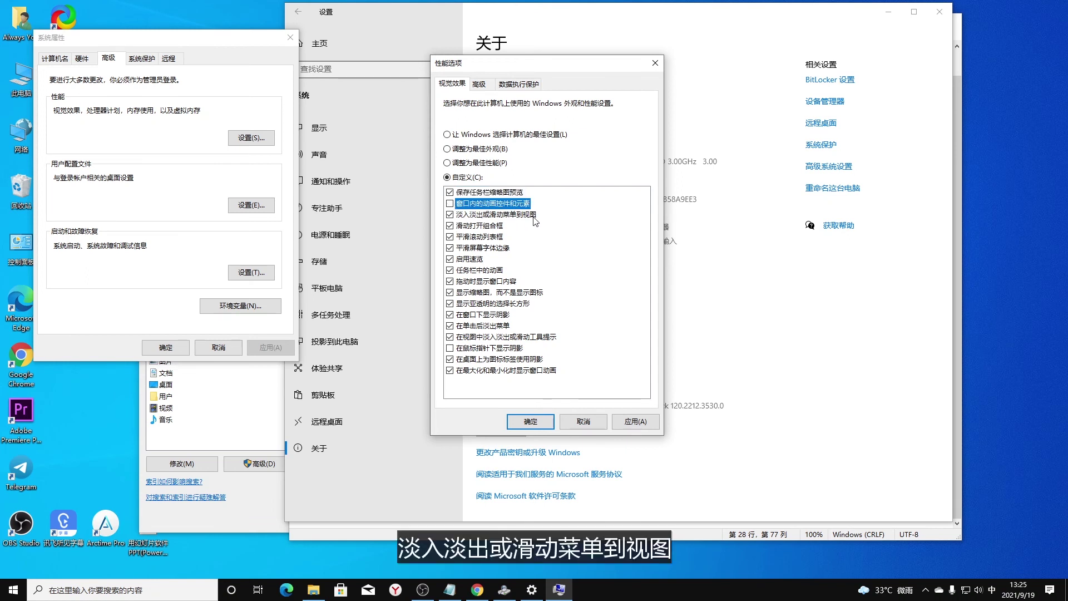
click(450, 215)
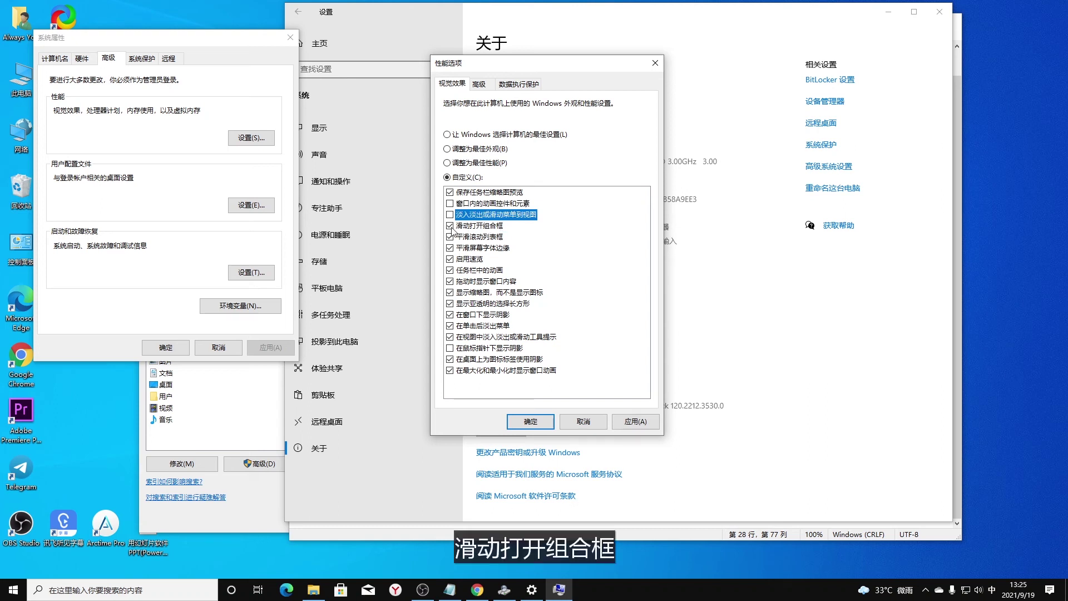
click(451, 226)
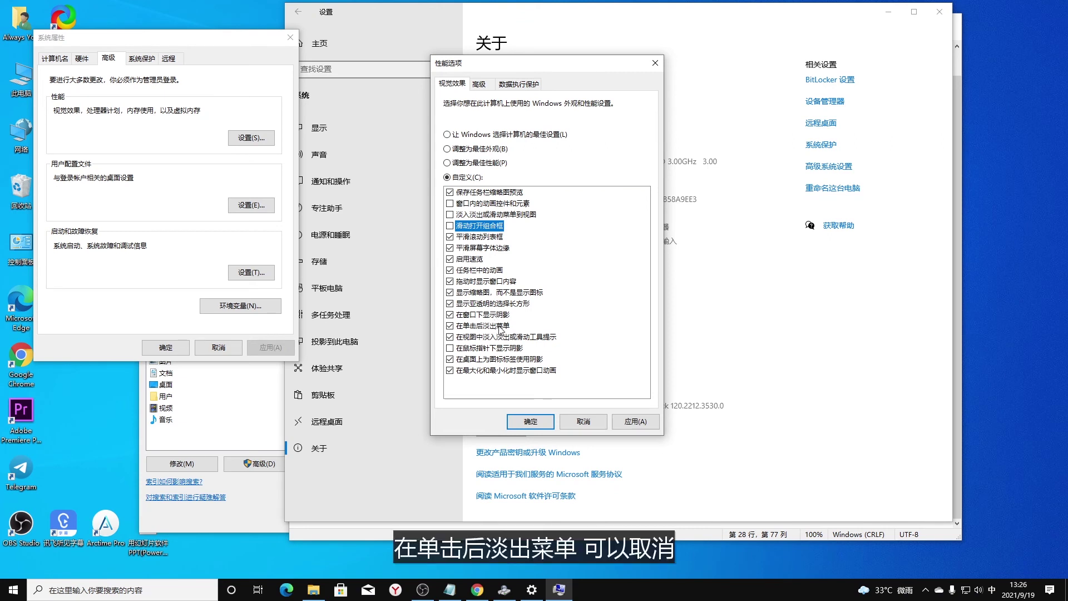
- Disable 在单击后淡出菜单, 在视图中淡入淡出或滑动工具提示 and 在最大化和最小化时显示窗口动画, enable 在鼠标指针下显示阴影, and apply the visual effects
click(450, 326)
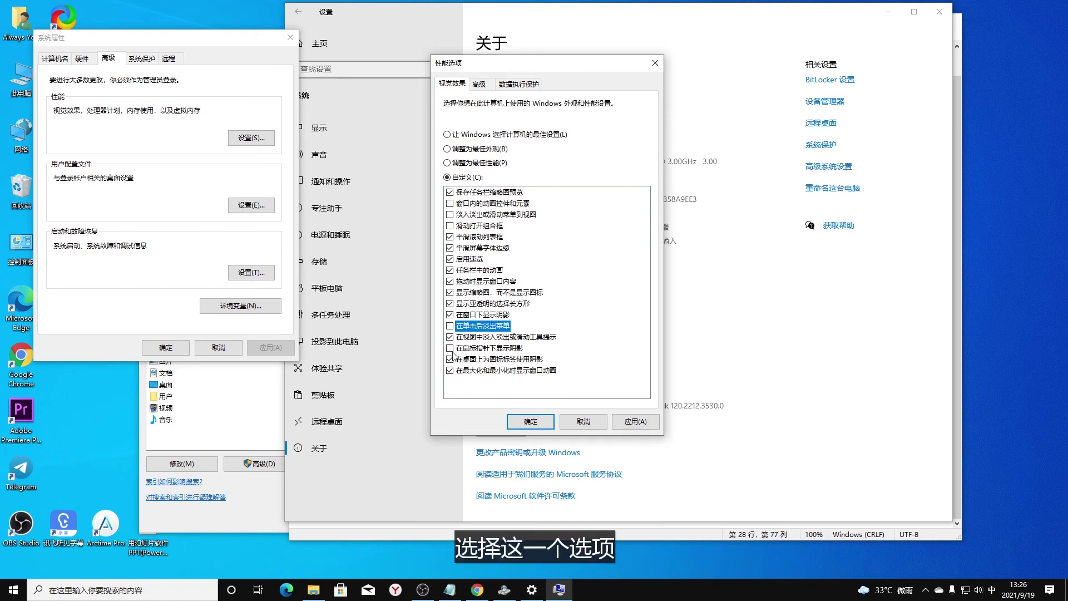
click(449, 349)
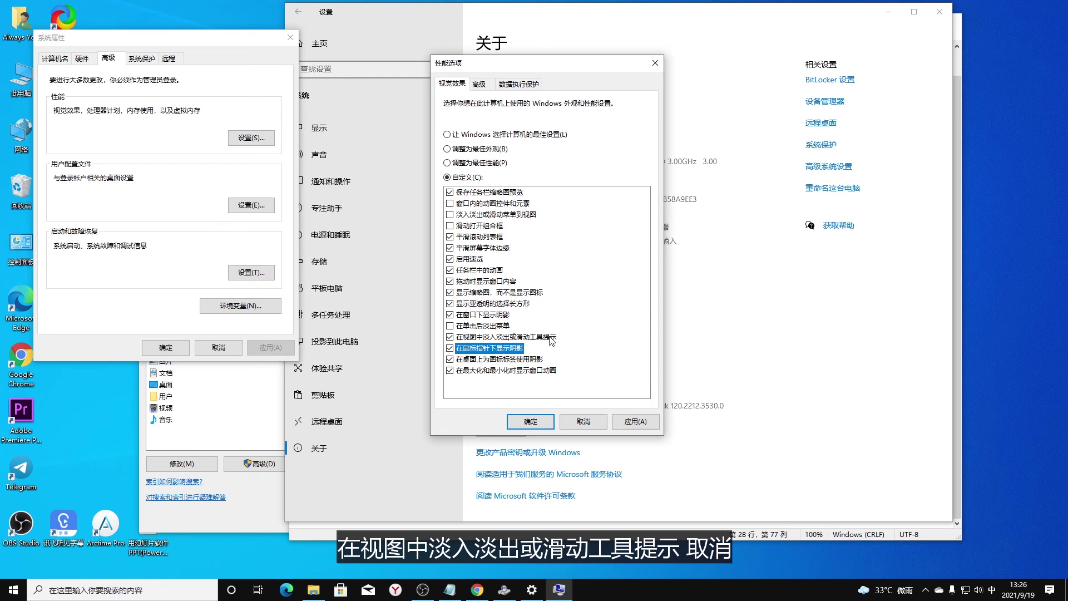
click(450, 338)
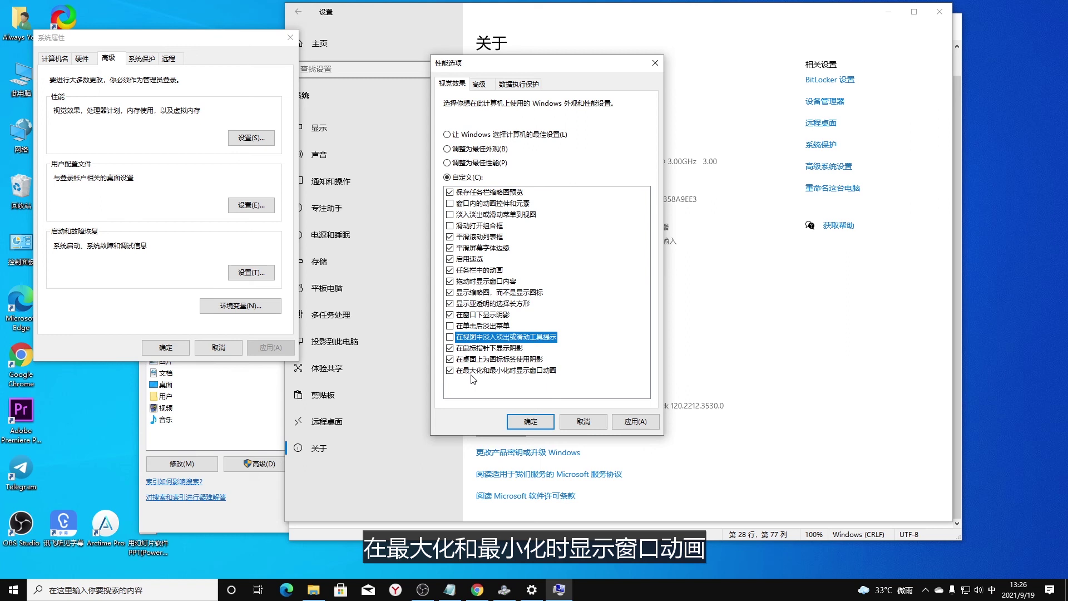
click(450, 371)
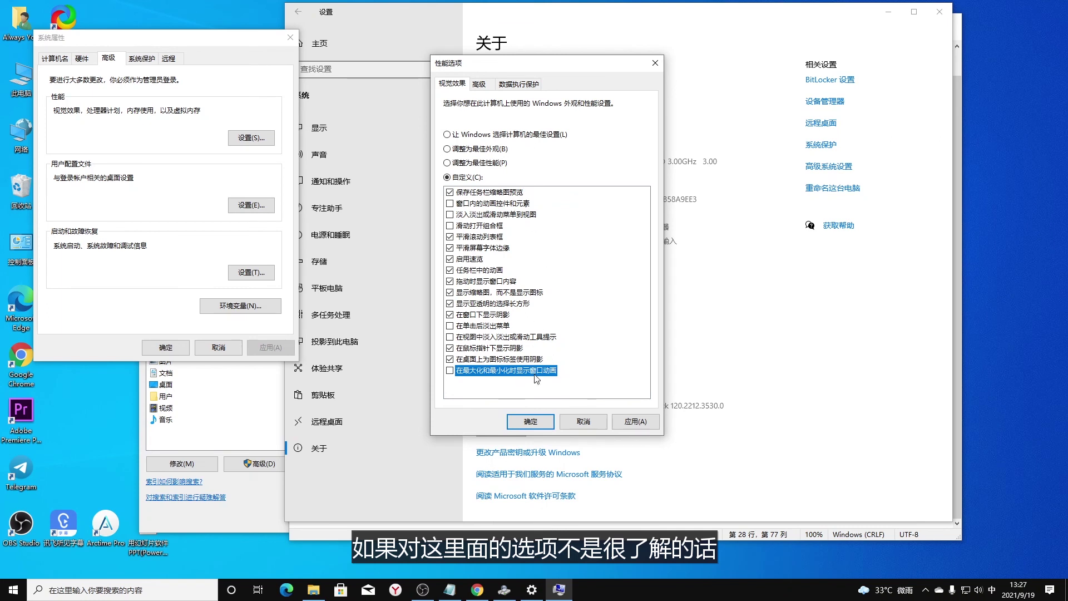
click(450, 225)
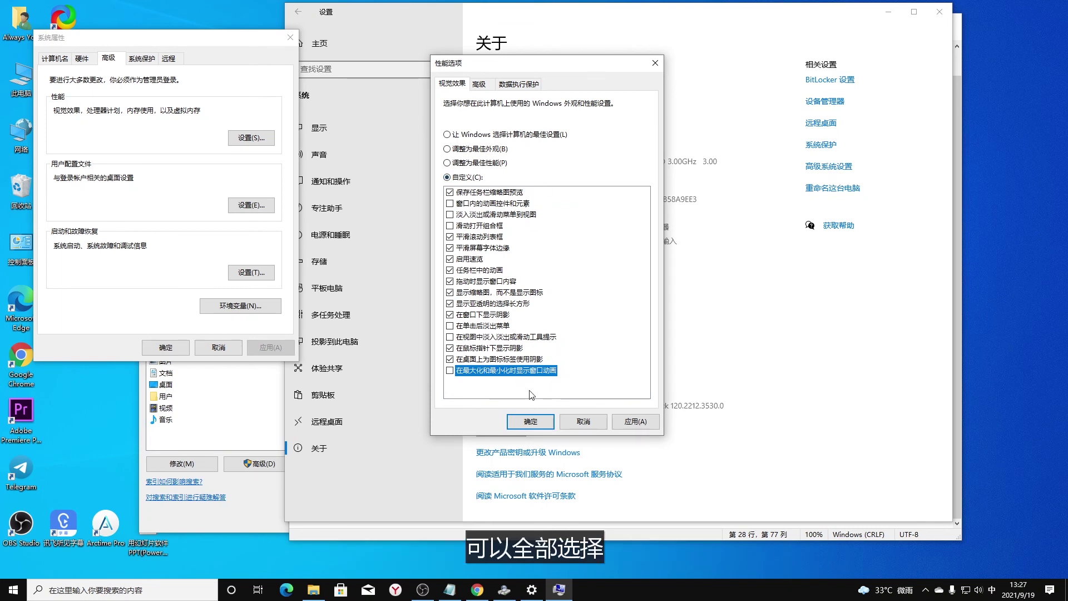
click(543, 135)
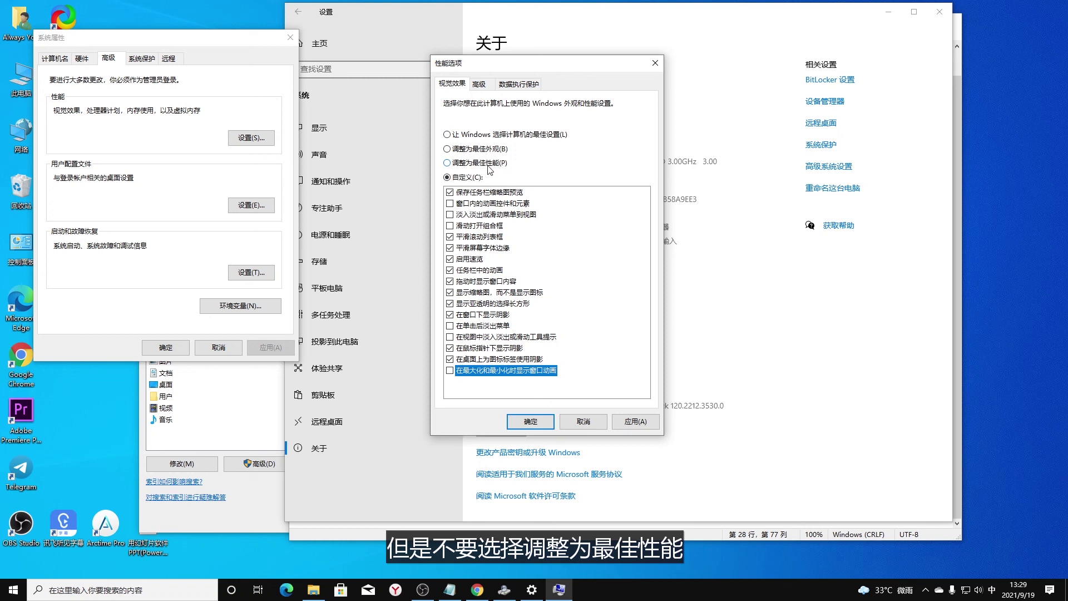
click(637, 422)
click(531, 421)
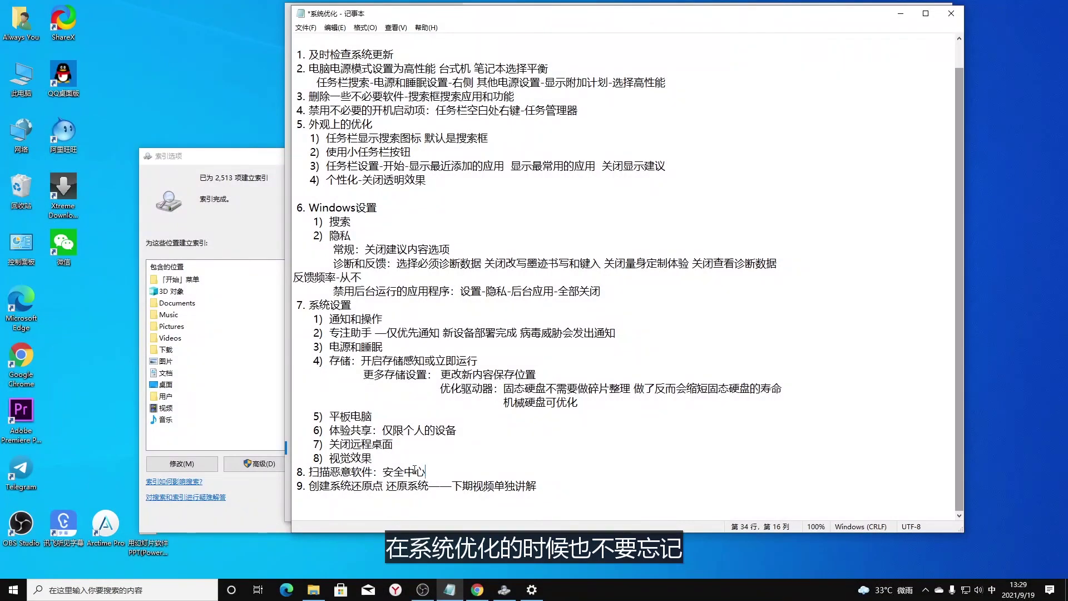
- Highlight the malware-scanning item (扫描恶意软件：安全中心) in the notes and view the system protection (系统保护) settings for restore points
shift+click(312, 472)
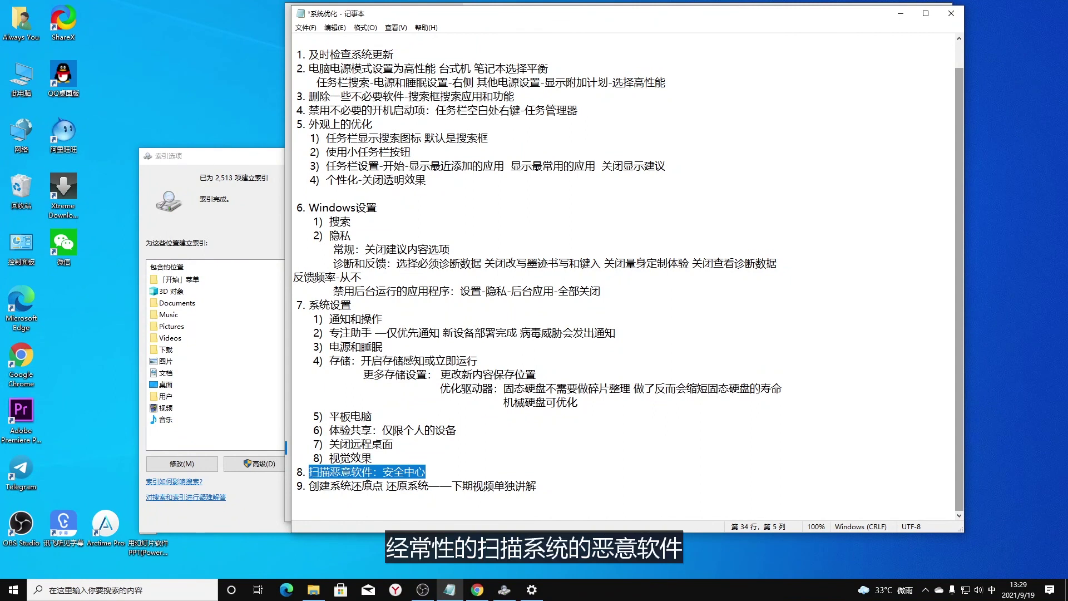
drag(311, 472, 375, 471)
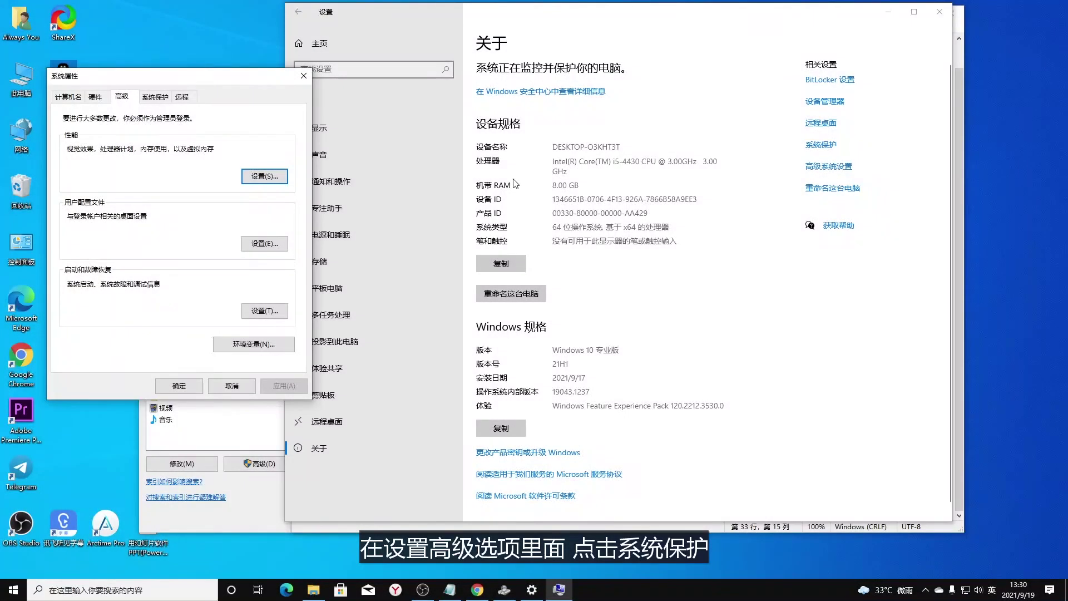
click(155, 97)
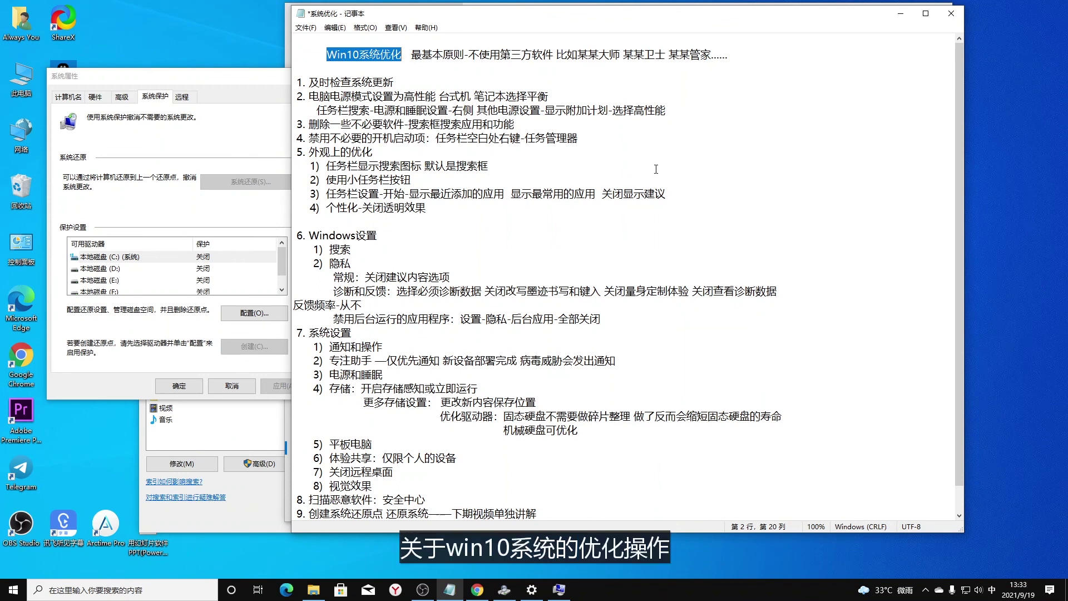
scroll(761, 207, down, 1)
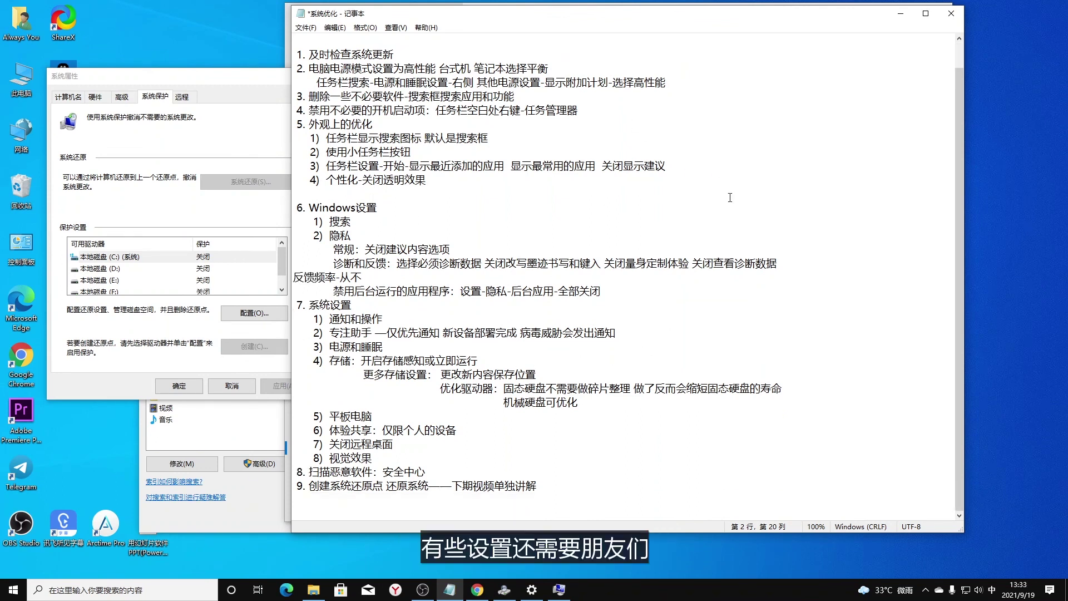